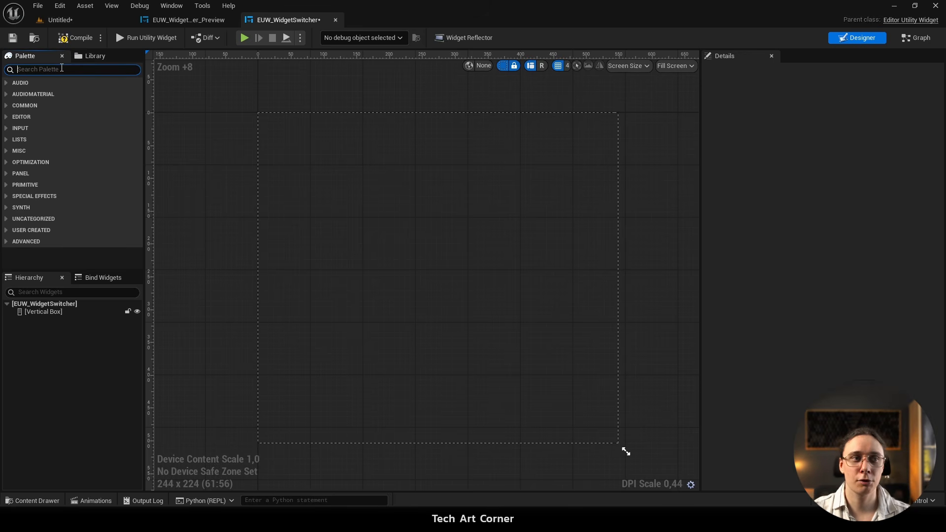
# Step: Add a Widget Switcher as a child of the Vertical Box and select it
pyautogui.write('widget')
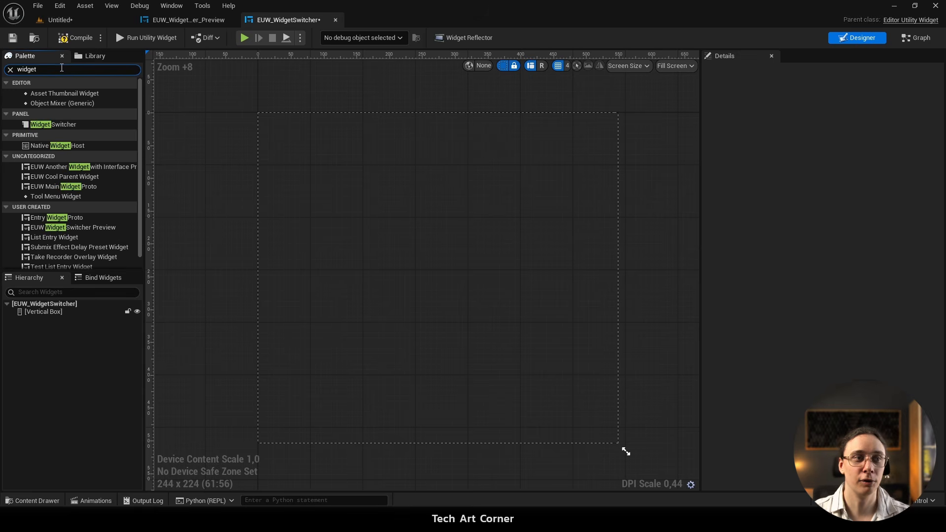
pyautogui.moveTo(52, 124); pyautogui.dragTo(43, 310)
pyautogui.click(49, 320)
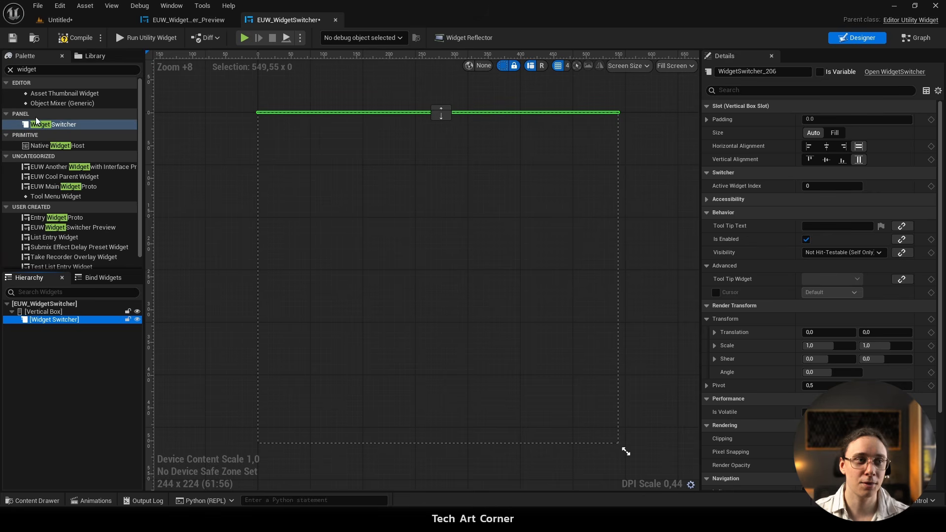
# Step: Add an Editor Utility Button as the first child of the Widget Switcher
pyautogui.click(11, 70)
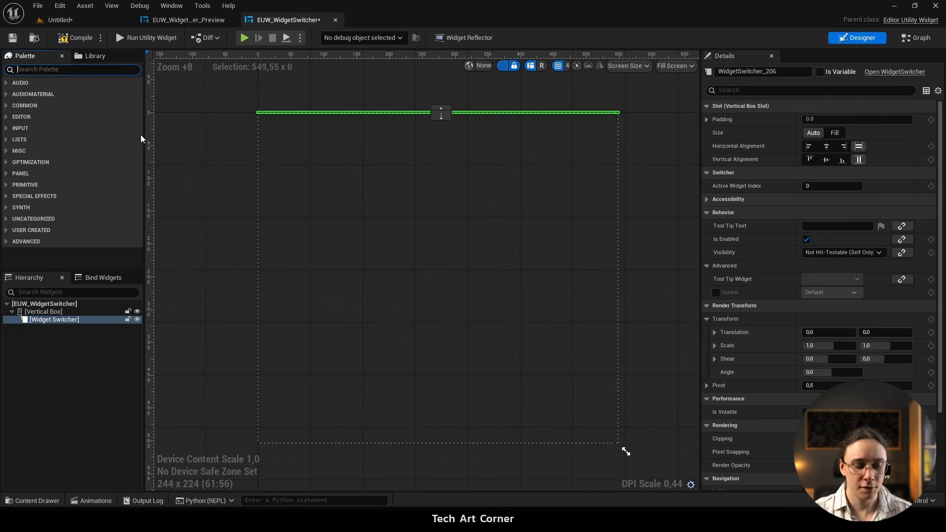
pyautogui.write('button')
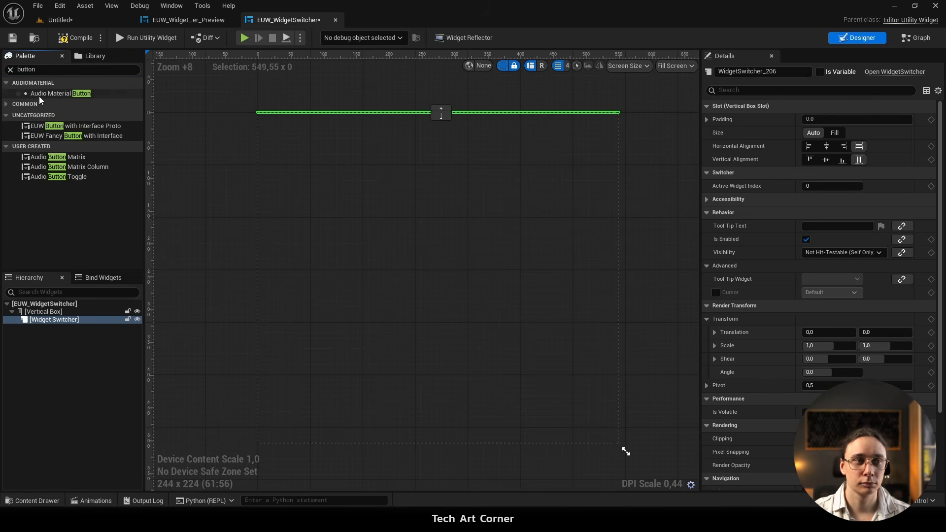
pyautogui.moveTo(45, 117); pyautogui.dragTo(56, 320)
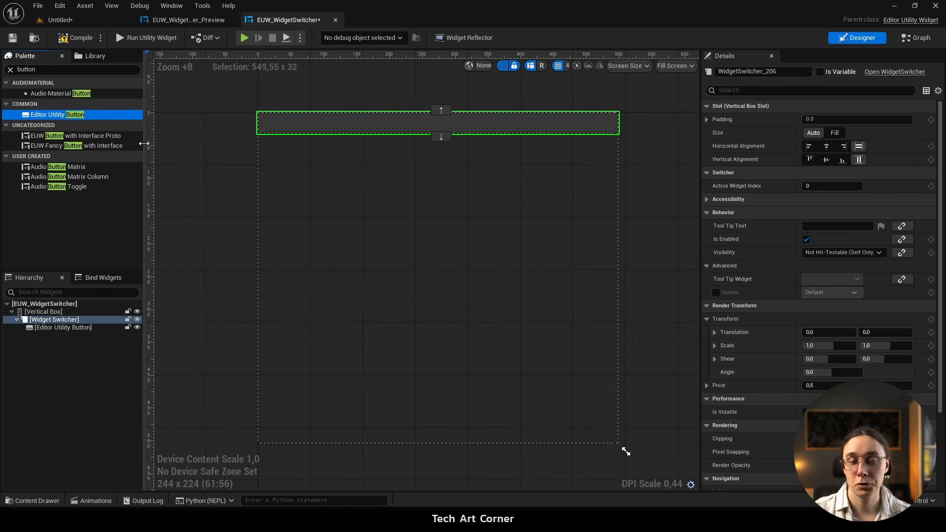
# Step: Add a Text widget inside the Editor Utility Button
pyautogui.click(74, 69)
pyautogui.write('te')
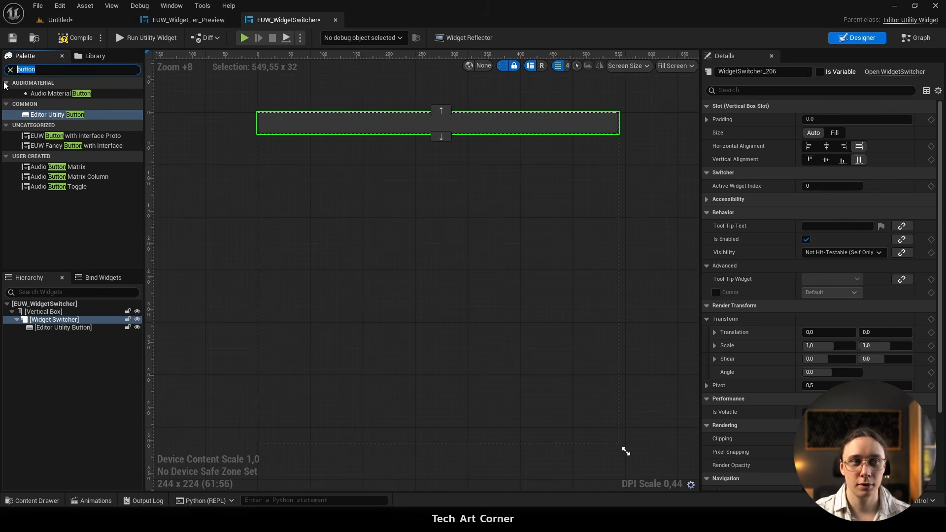
pyautogui.write('xt')
pyautogui.click(29, 105)
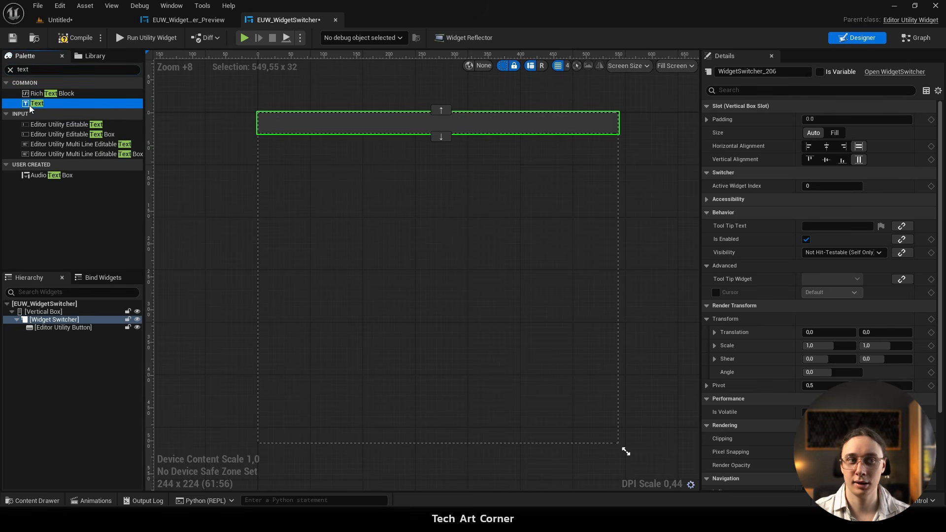
pyautogui.moveTo(30, 100); pyautogui.dragTo(56, 327)
# Step: Set the content of the button's text block to "My Cool Button"
pyautogui.click(66, 335)
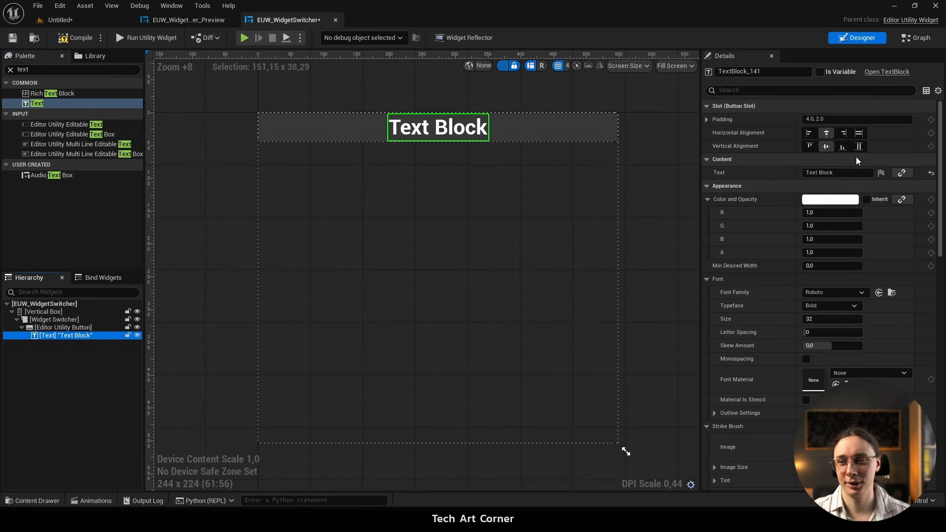
pyautogui.click(868, 172)
pyautogui.hotkey('ctrl', 'a')
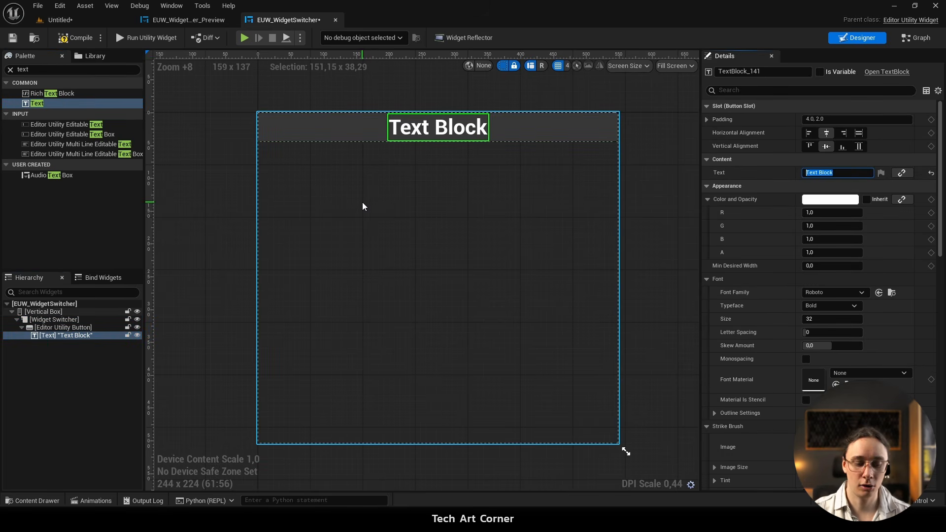
pyautogui.write('My Cool Button')
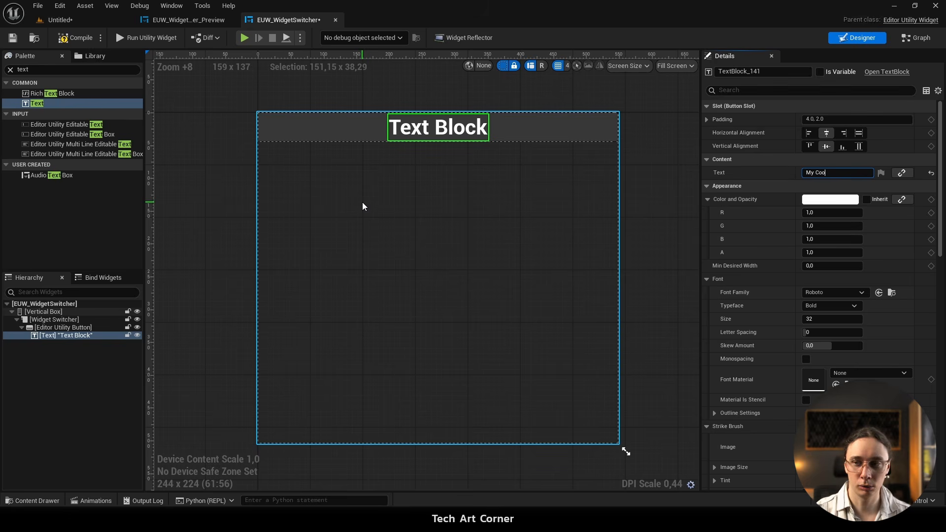
pyautogui.press('Return')
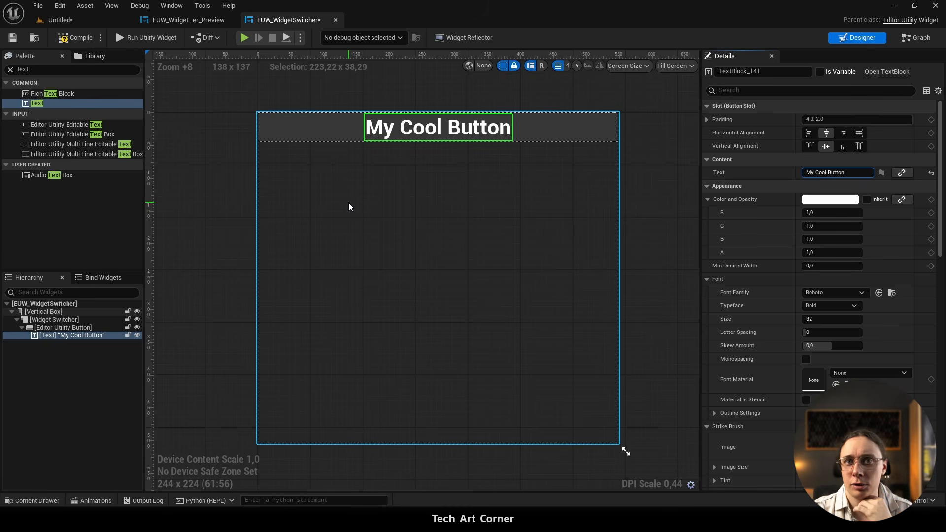
# Step: Add an Editor Utility Slider as the second child of the Widget Switcher and show it in the designer
pyautogui.click(9, 70)
pyautogui.click(9, 70)
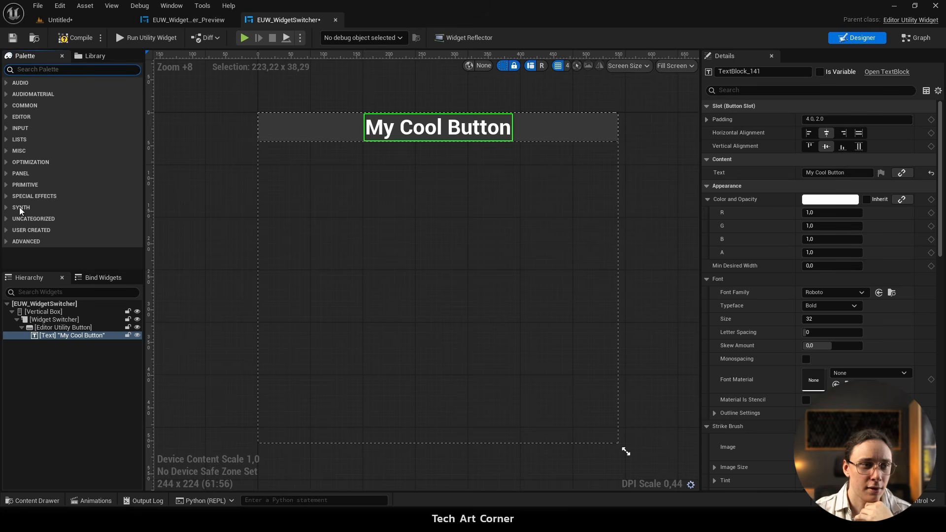
pyautogui.click(29, 84)
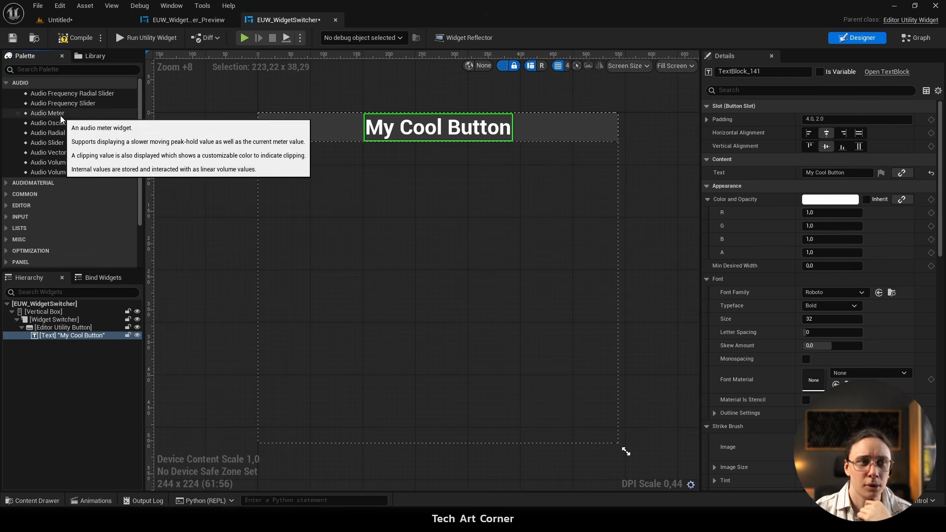
pyautogui.click(29, 83)
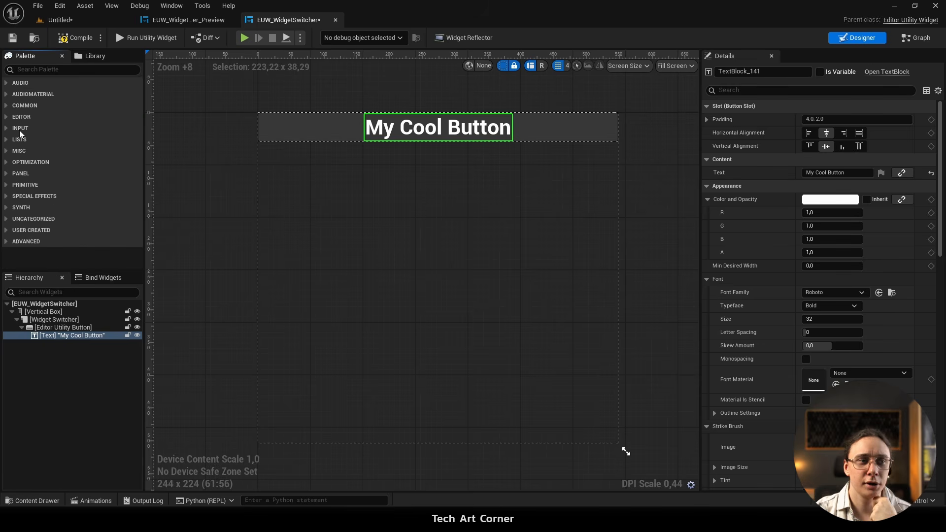
pyautogui.click(20, 128)
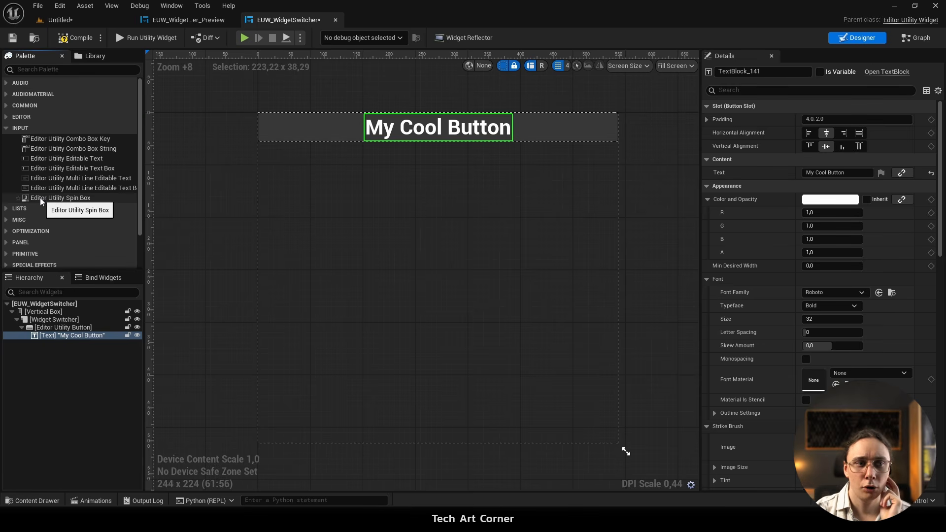
pyautogui.click(59, 69)
pyautogui.write('slider')
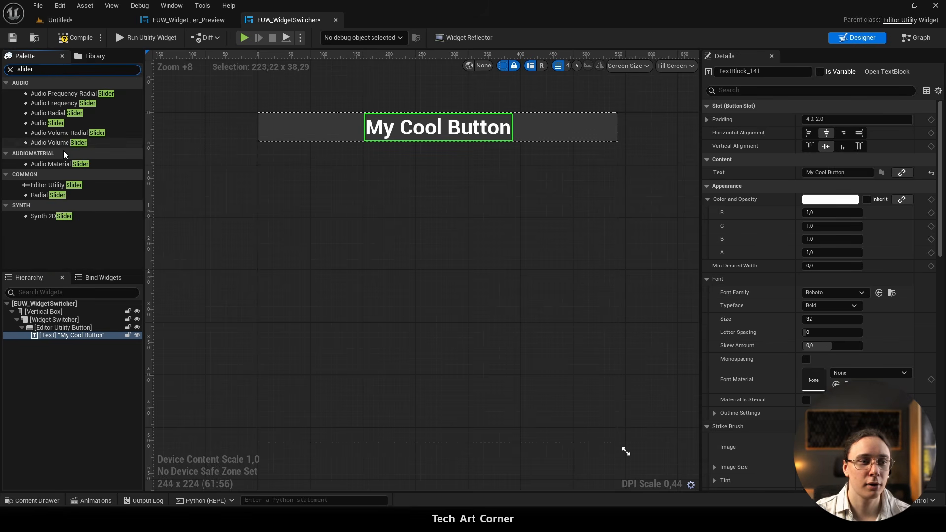
pyautogui.moveTo(49, 185); pyautogui.dragTo(52, 322)
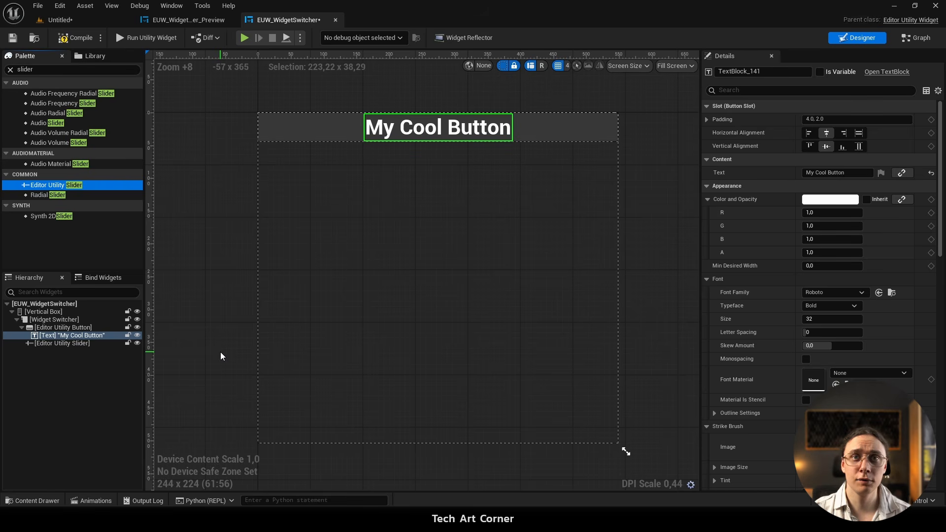
pyautogui.click(51, 347)
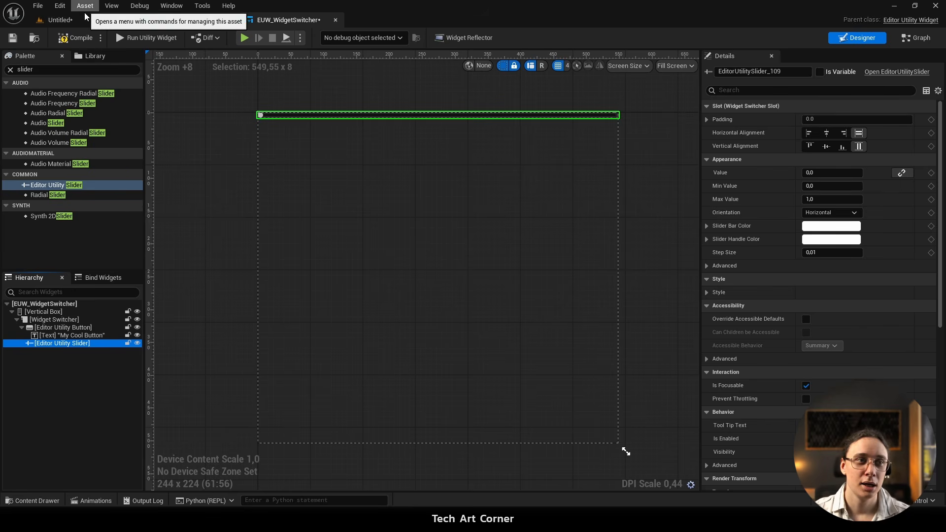
# Step: Compile and run the utility widget, test the My Cool Button, and close the running window
pyautogui.click(79, 38)
pyautogui.click(146, 38)
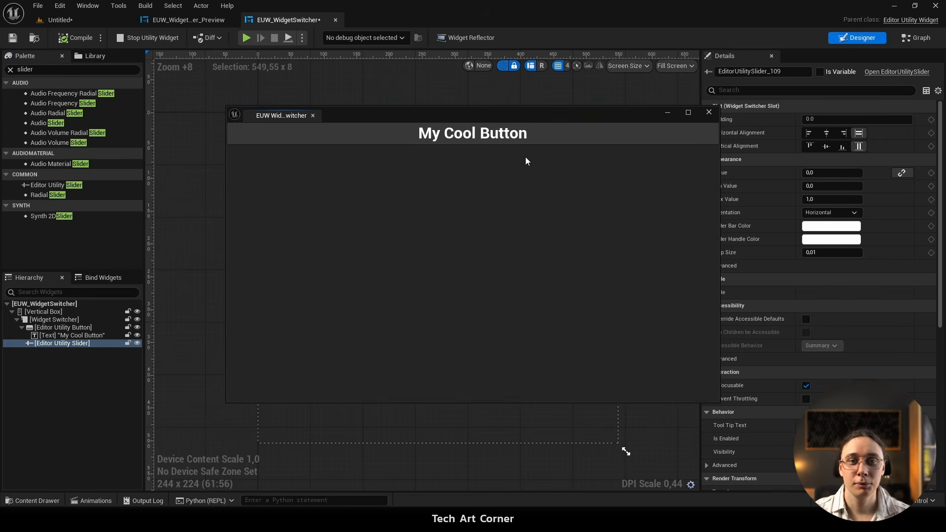
pyautogui.click(372, 131)
pyautogui.click(372, 131)
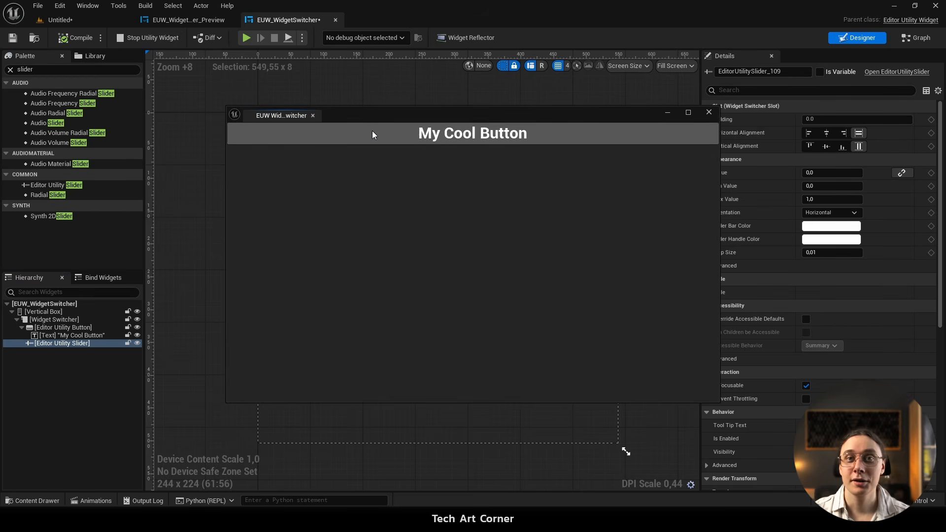
pyautogui.click(375, 140)
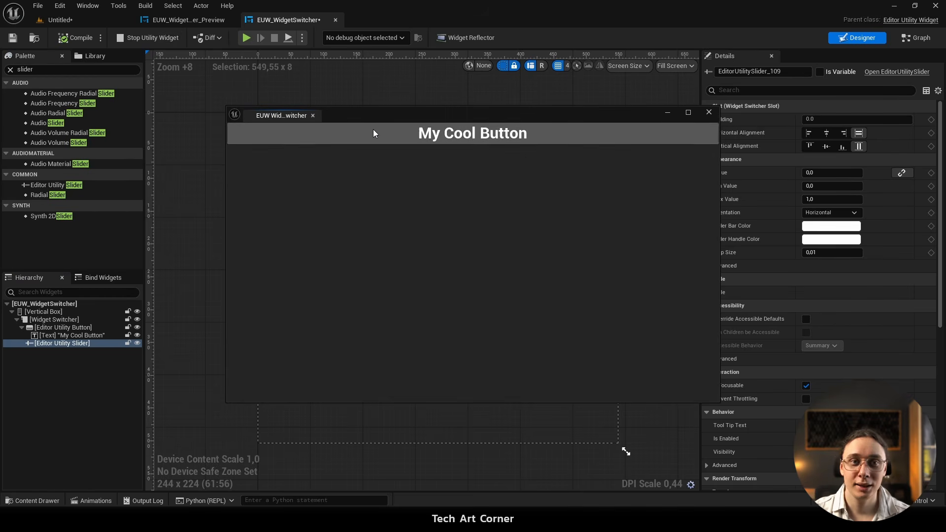
pyautogui.click(313, 115)
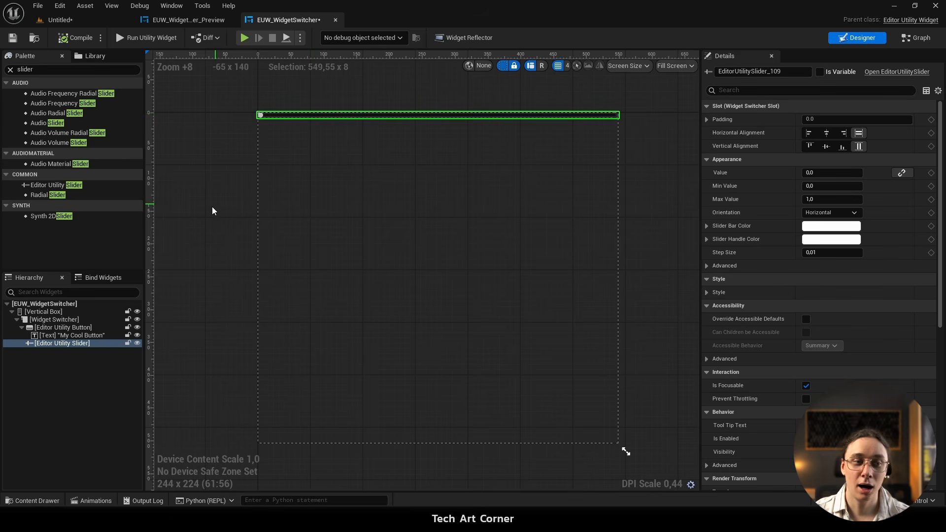
# Step: Toggle the Widget Switcher's Active Widget Index between 1 and 0 to preview both children, ending at 0
pyautogui.click(82, 321)
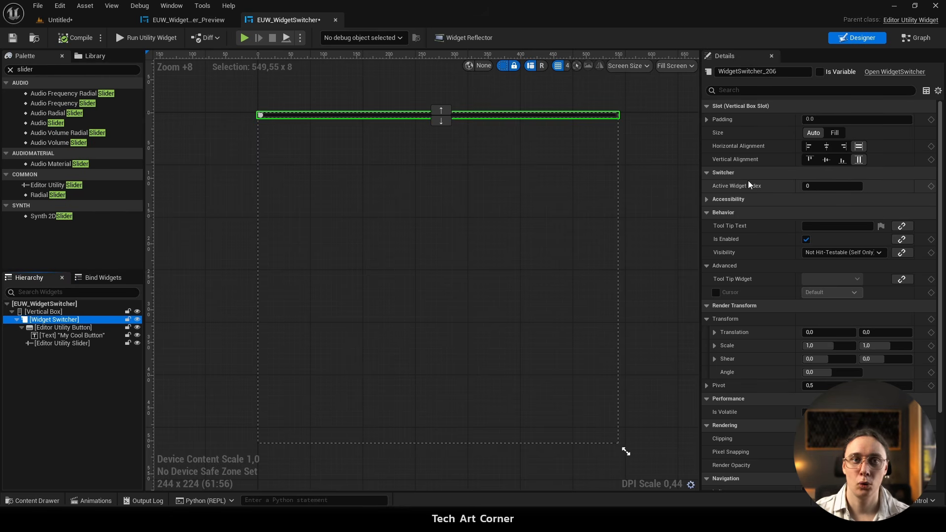
pyautogui.click(820, 186)
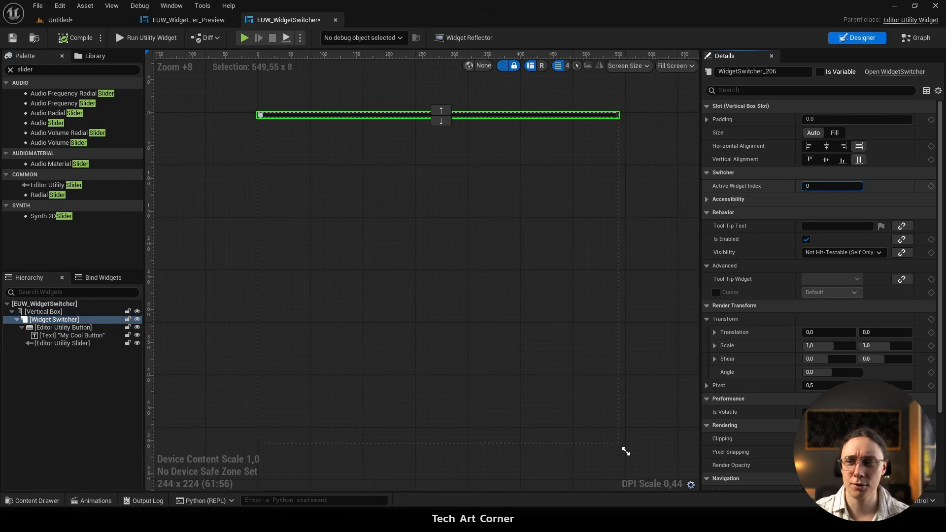
pyautogui.moveTo(821, 186)
pyautogui.mouseDown()
pyautogui.moveTo(810, 185)
pyautogui.moveTo(821, 185)
pyautogui.mouseUp()
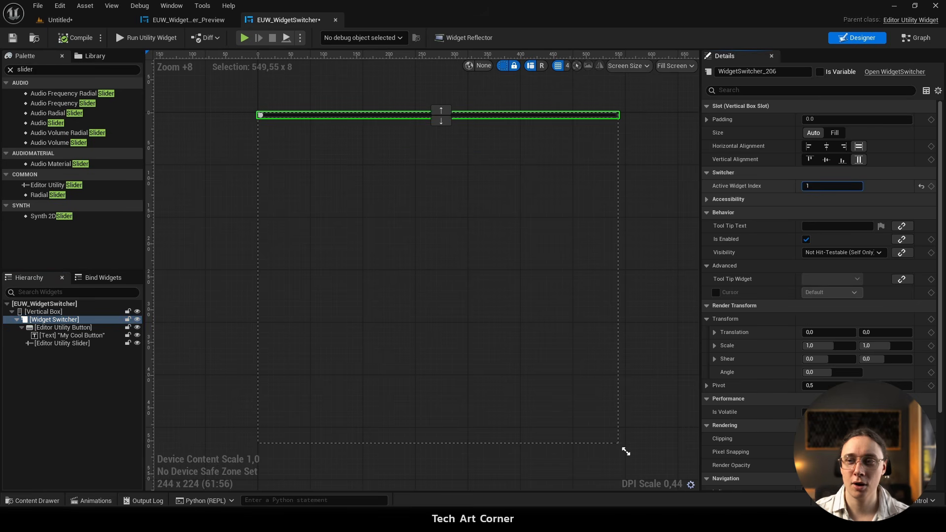
pyautogui.press('Down')
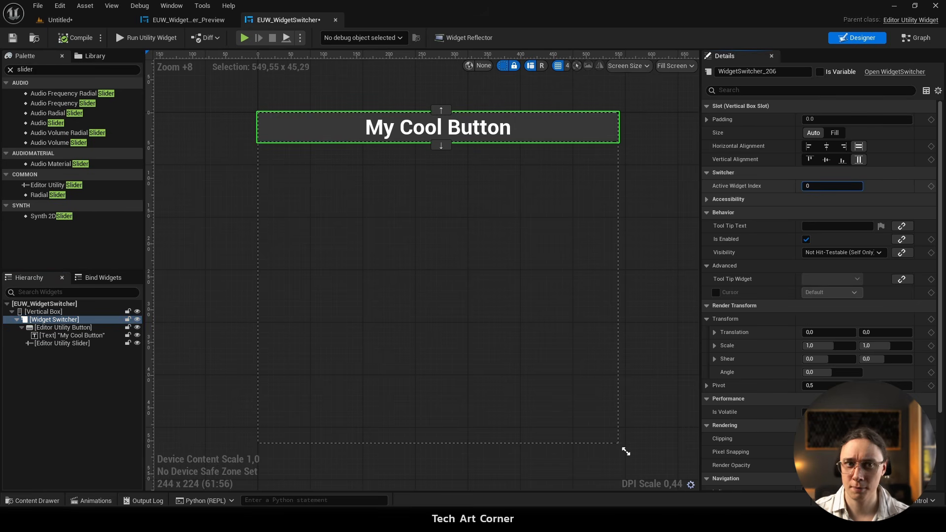
pyautogui.press('Up')
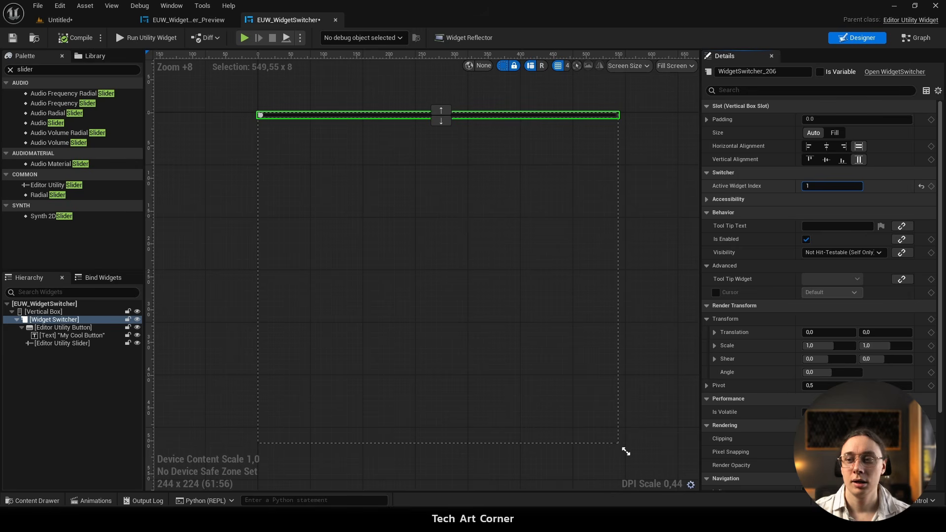
pyautogui.press('Down')
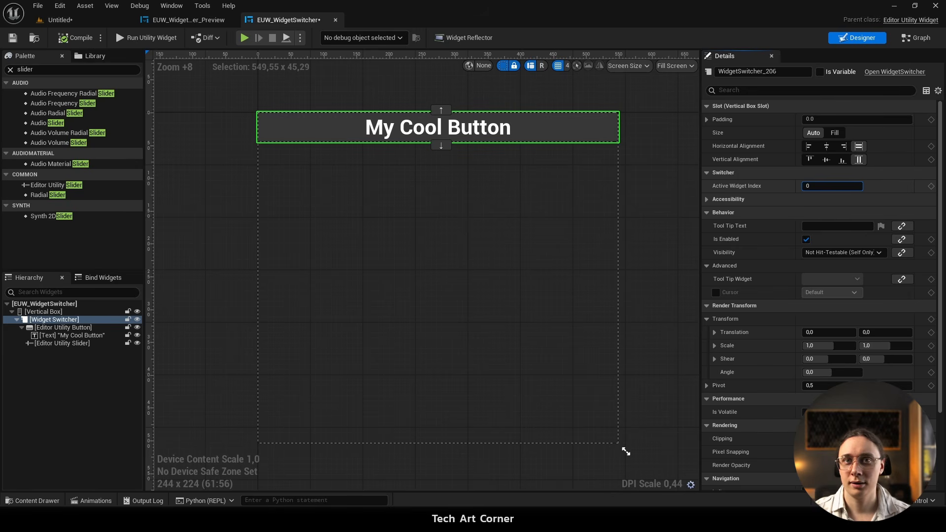
pyautogui.press('Up')
pyautogui.press('Down')
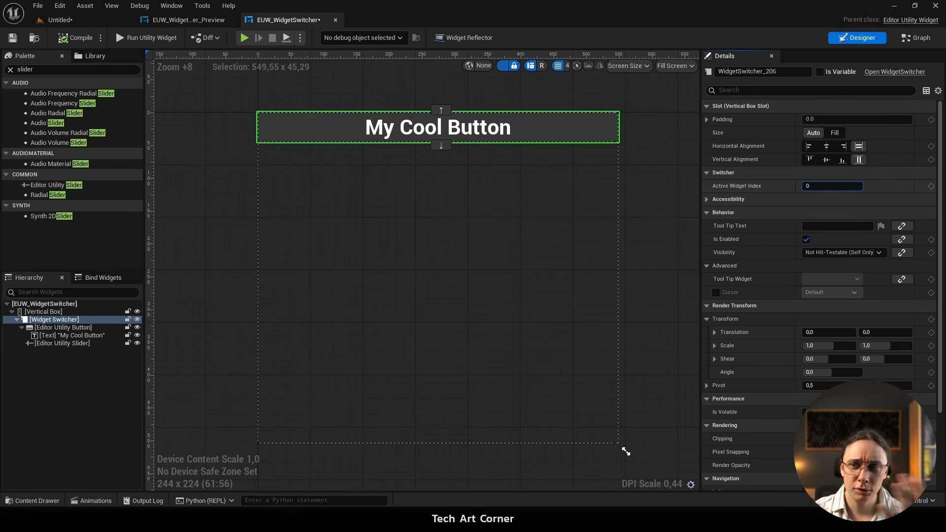
pyautogui.press('Up')
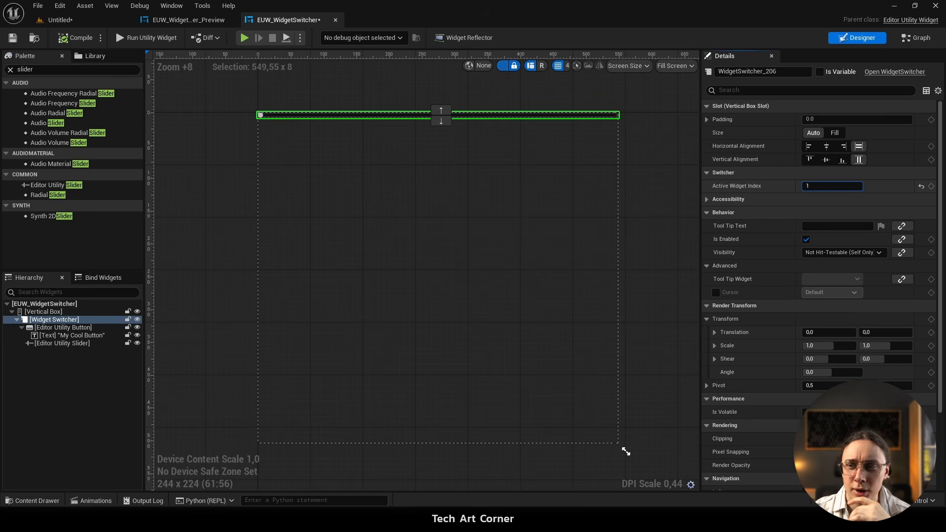
pyautogui.press('Down')
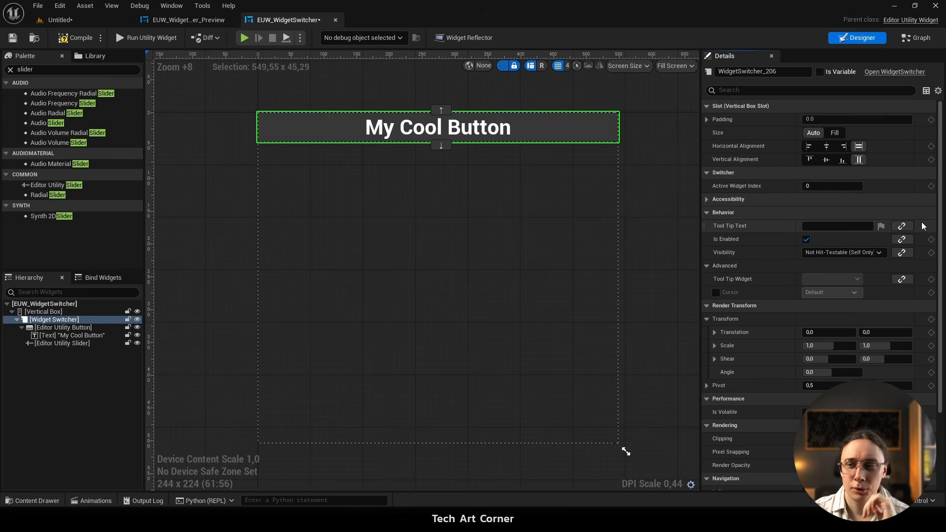
pyautogui.click(902, 225)
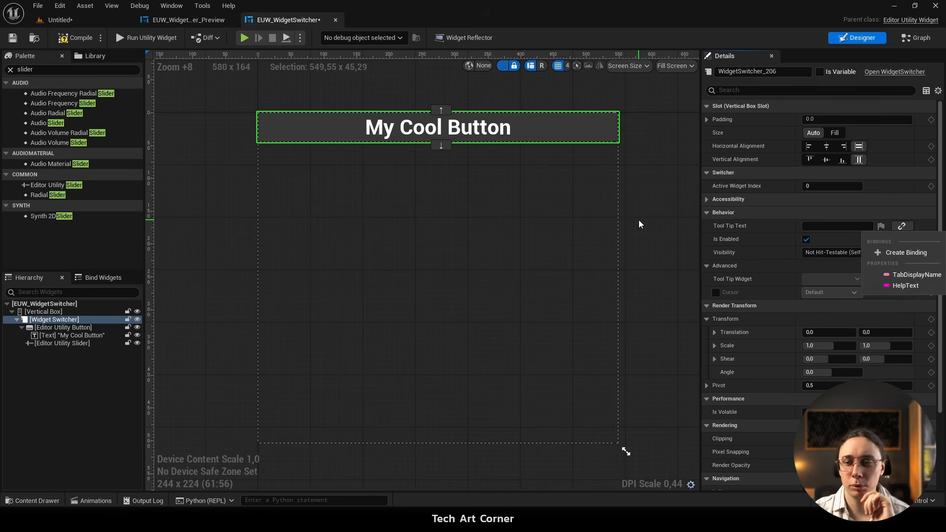
pyautogui.click(740, 190)
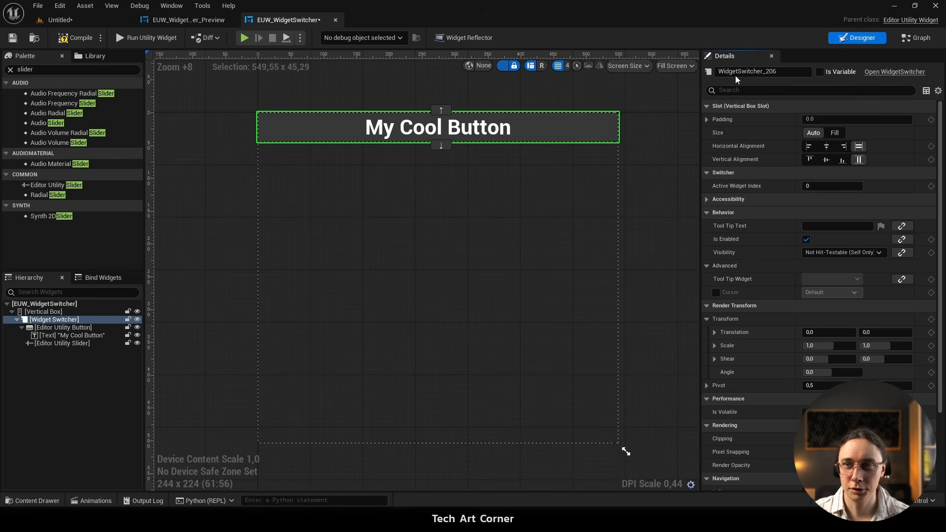
# Step: Expose the Widget Switcher as a variable and open the widget's event graph
pyautogui.click(821, 72)
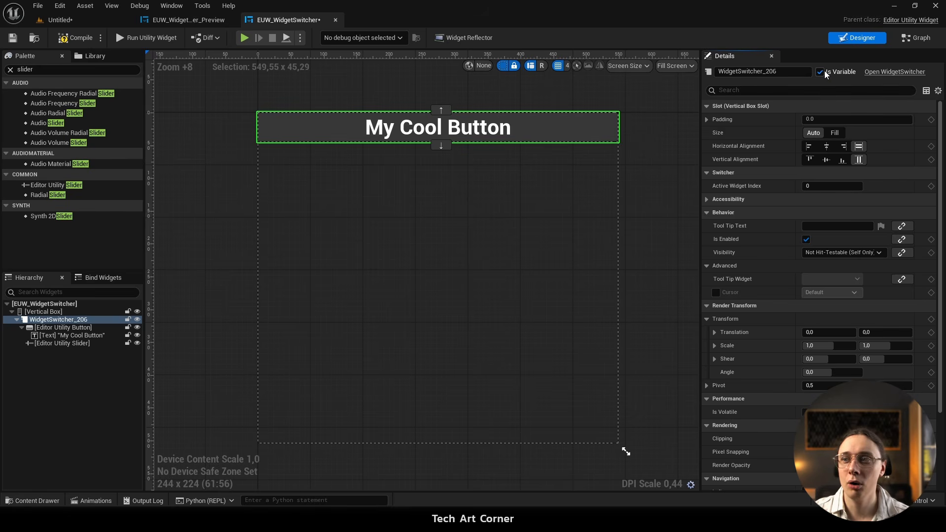
pyautogui.click(918, 38)
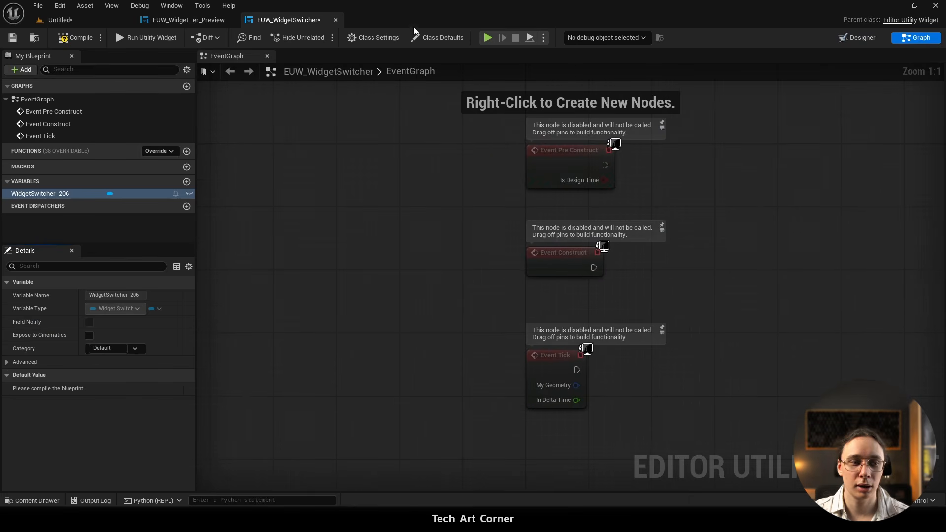
# Step: Add a reference to WidgetSwitcher_206 in the event graph and attach a Set Active Widget Index node to it
pyautogui.moveTo(43, 192); pyautogui.dragTo(717, 167)
pyautogui.click(740, 189)
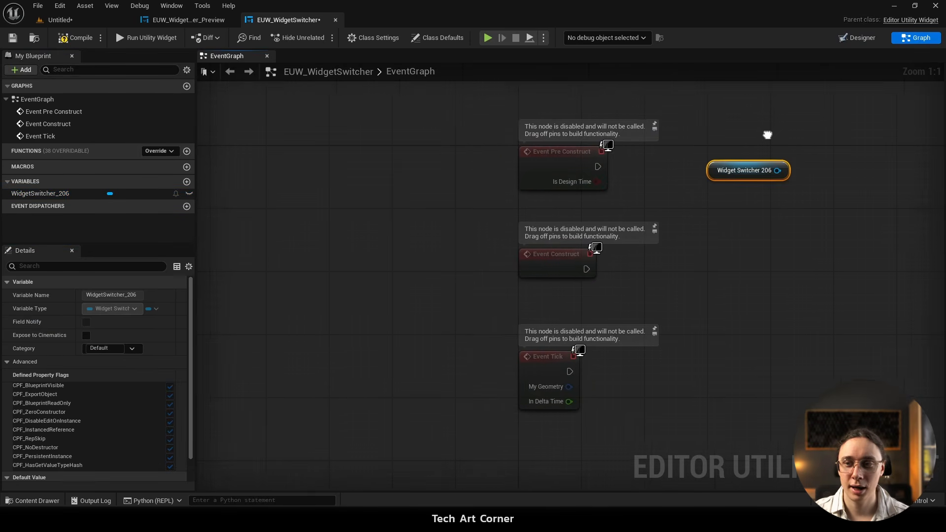
pyautogui.moveTo(788, 169); pyautogui.dragTo(641, 188, button='right')
pyautogui.moveTo(642, 188); pyautogui.dragTo(678, 166)
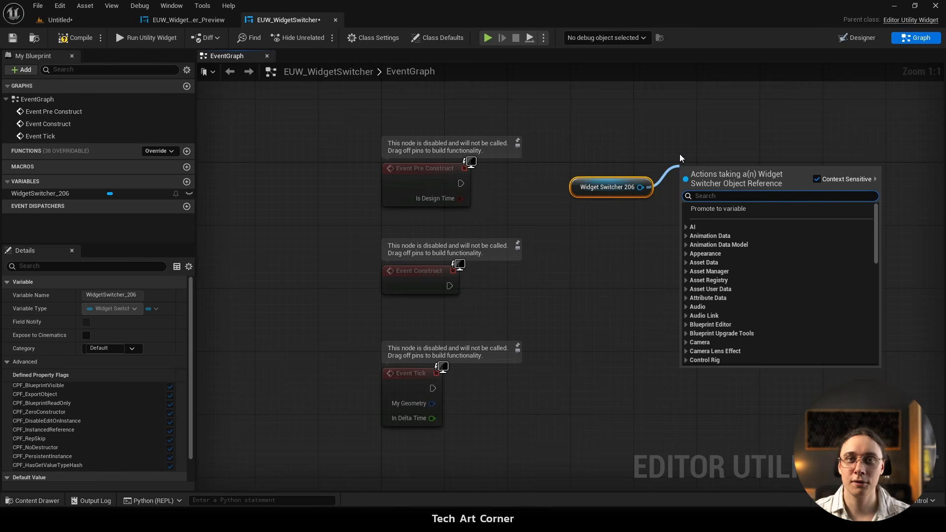
pyautogui.write('set ac')
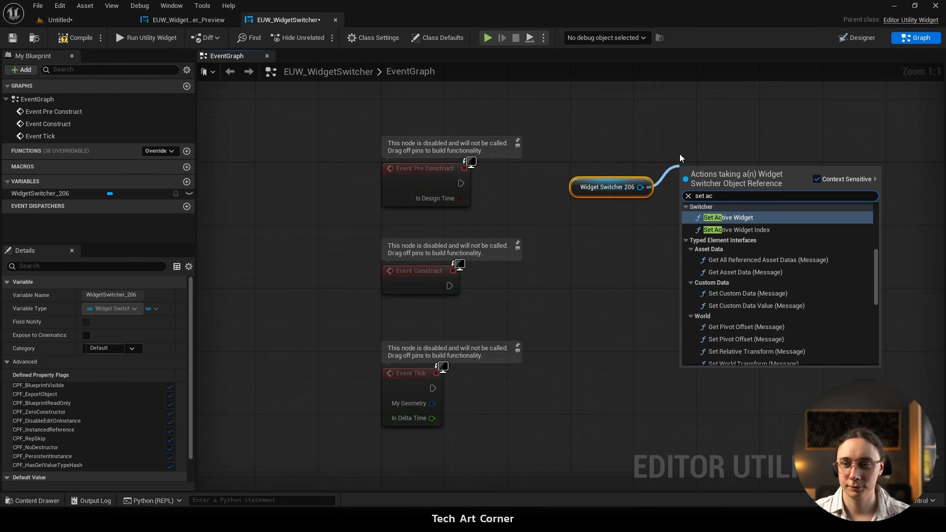
pyautogui.click(738, 229)
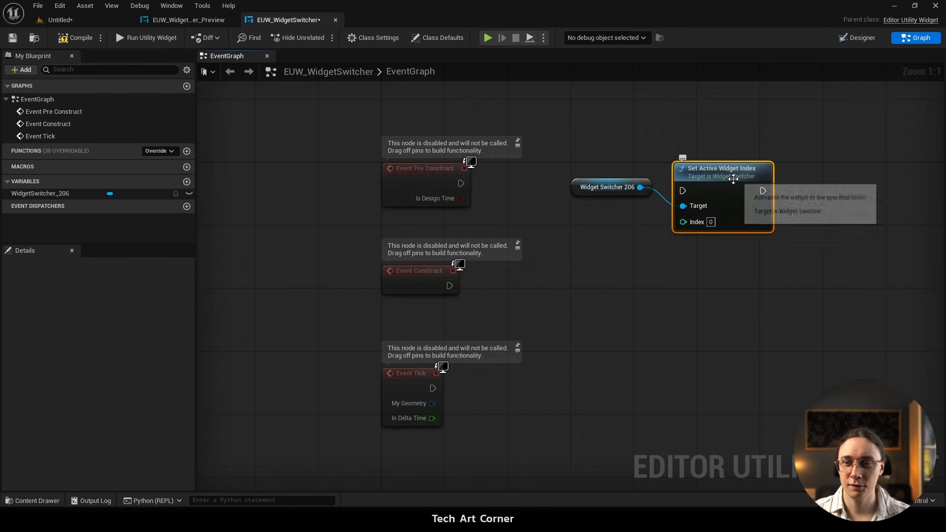
pyautogui.moveTo(712, 195); pyautogui.dragTo(712, 175)
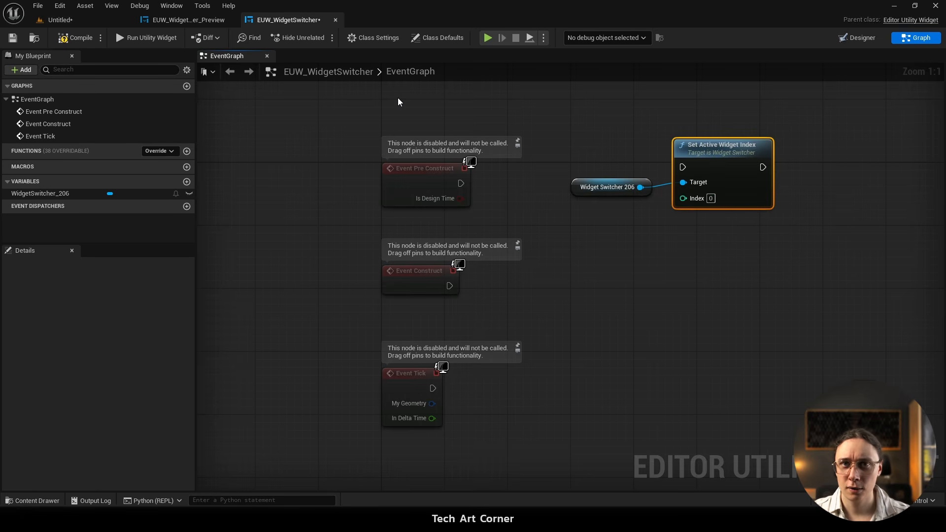
# Step: Switch to the EUW_WidgetSwitcher_Preview widget and examine the layouts of the two Vertical Boxes inside its Widget Switcher
pyautogui.click(149, 19)
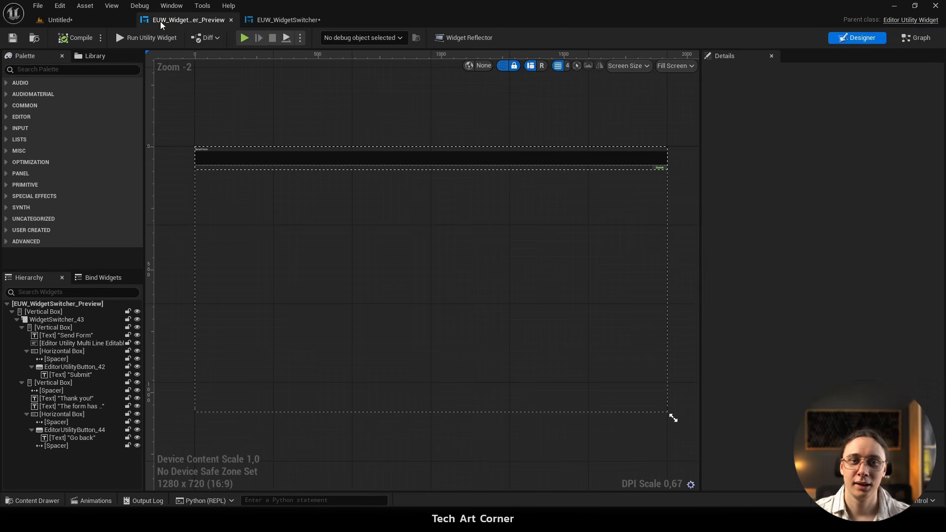
pyautogui.moveTo(445, 120); pyautogui.dragTo(499, 114, button='right')
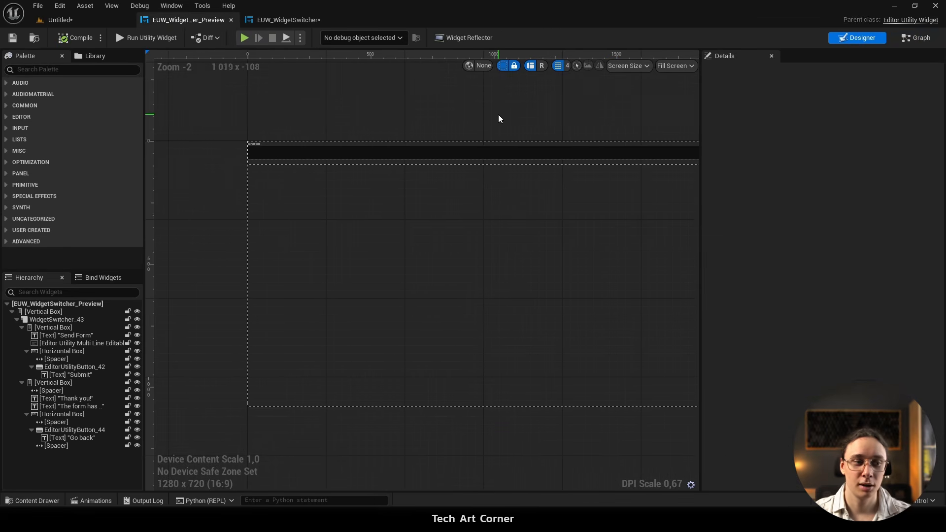
pyautogui.click(21, 327)
pyautogui.click(22, 335)
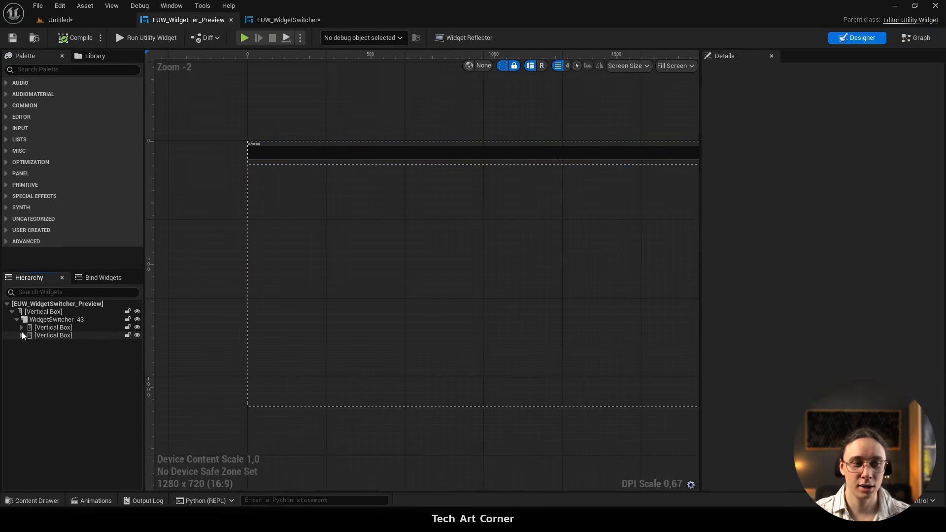
pyautogui.click(53, 335)
pyautogui.scroll(4, 434, 143)
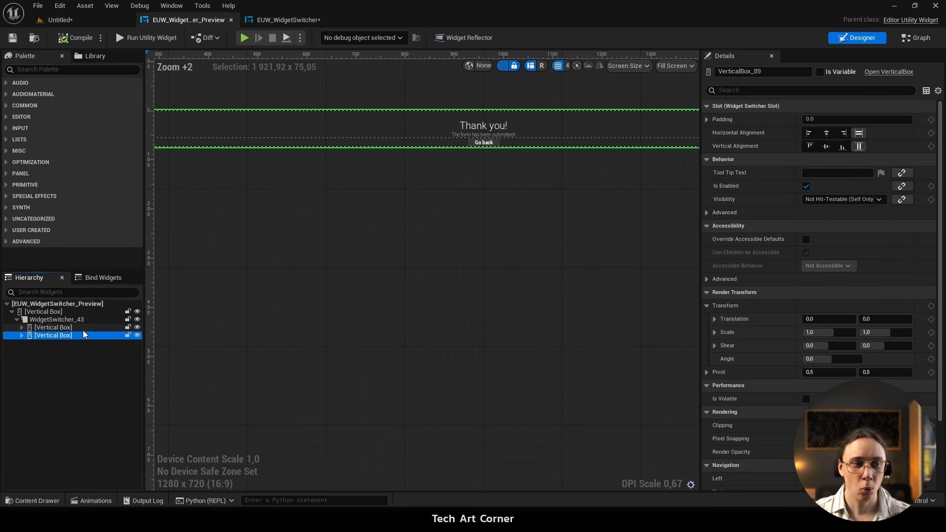
pyautogui.click(59, 327)
pyautogui.moveTo(399, 141); pyautogui.dragTo(604, 156, button='right')
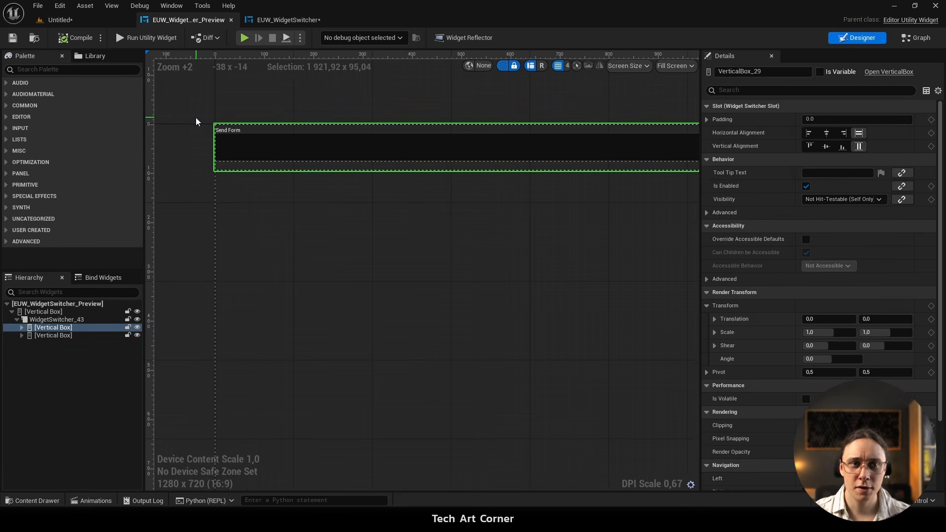
pyautogui.scroll(-2, 231, 143)
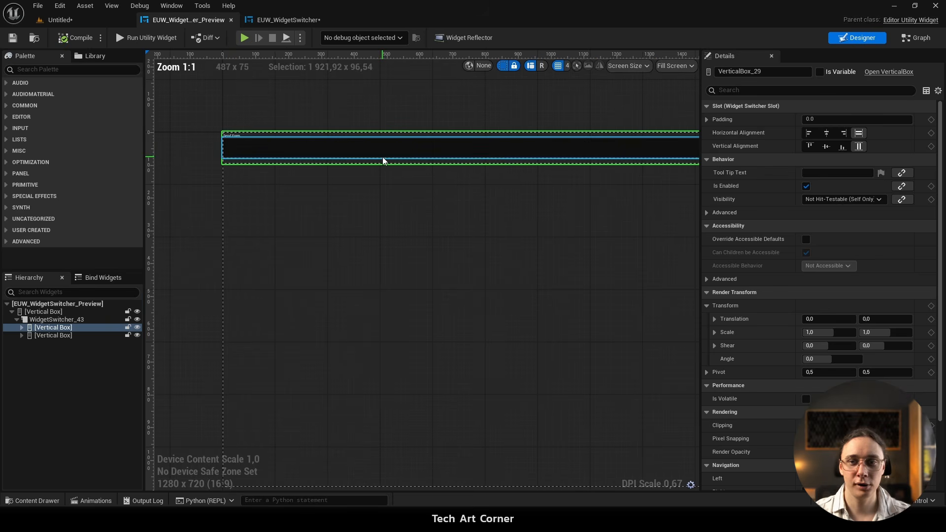
pyautogui.moveTo(382, 156); pyautogui.dragTo(205, 167, button='right')
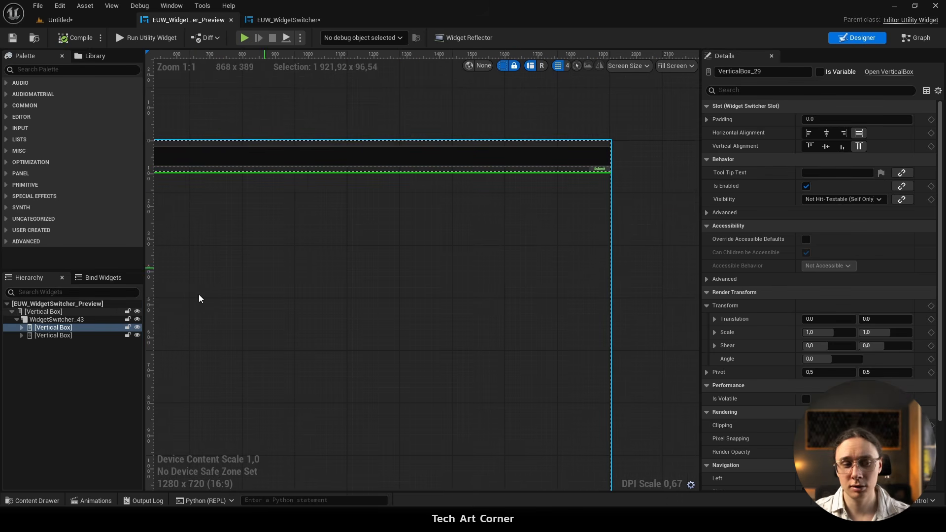
pyautogui.click(54, 335)
pyautogui.moveTo(581, 164); pyautogui.dragTo(696, 166, button='right')
pyautogui.scroll(2, 418, 165)
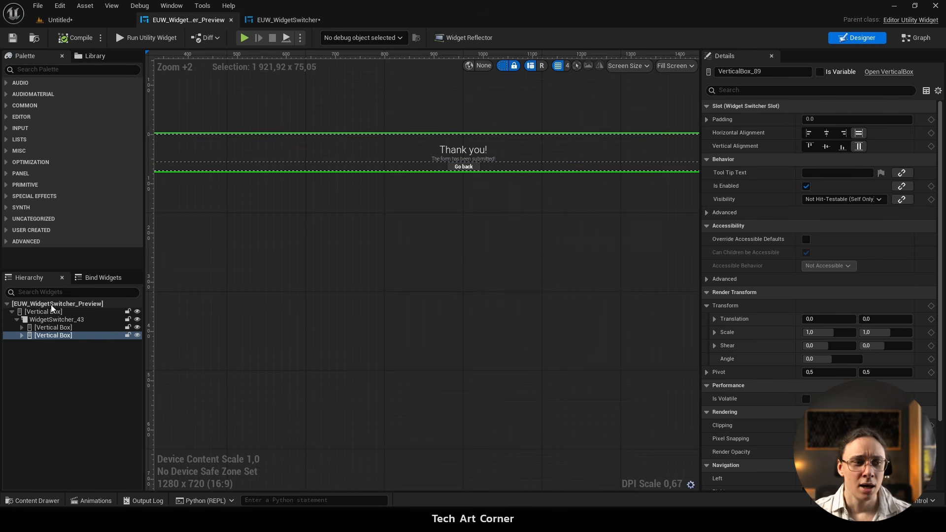
# Step: Check the preview's Widget Switcher settings and event graph, and run the utility widget briefly before closing its window
pyautogui.click(66, 319)
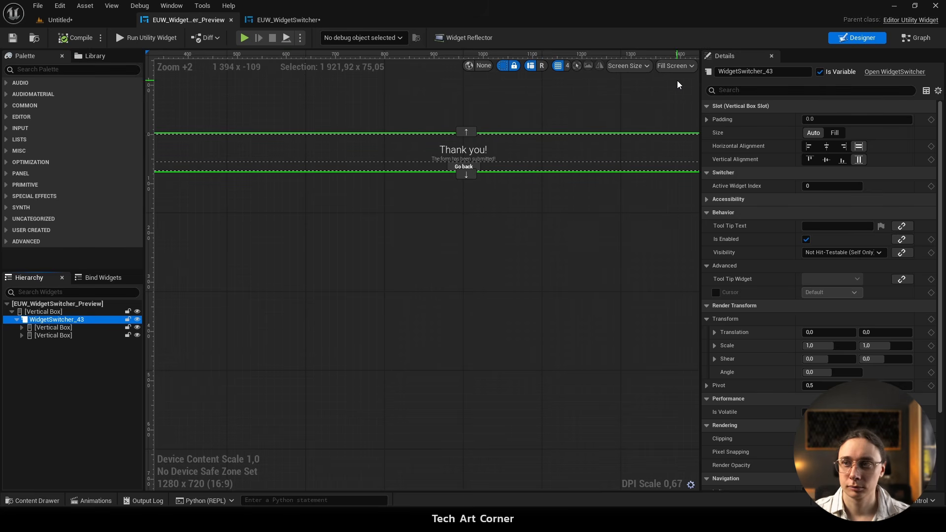
pyautogui.click(916, 37)
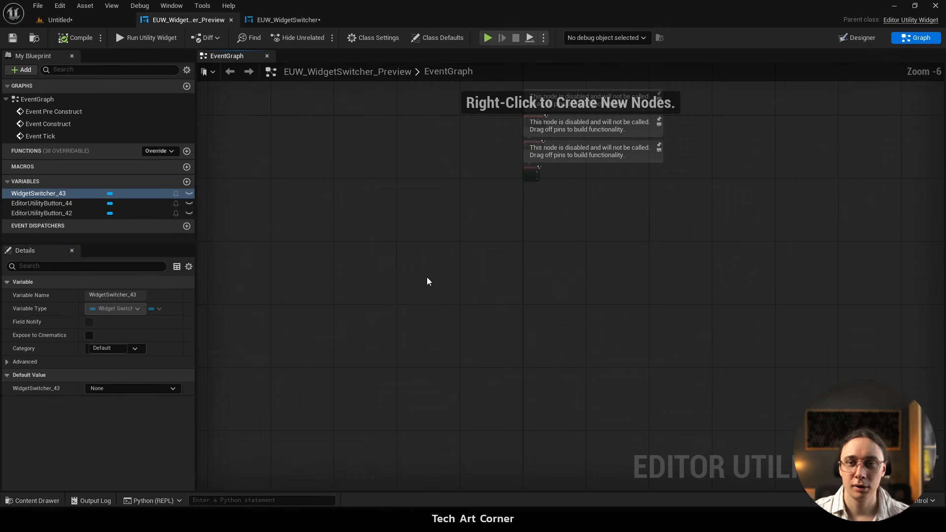
pyautogui.scroll(1, 413, 171)
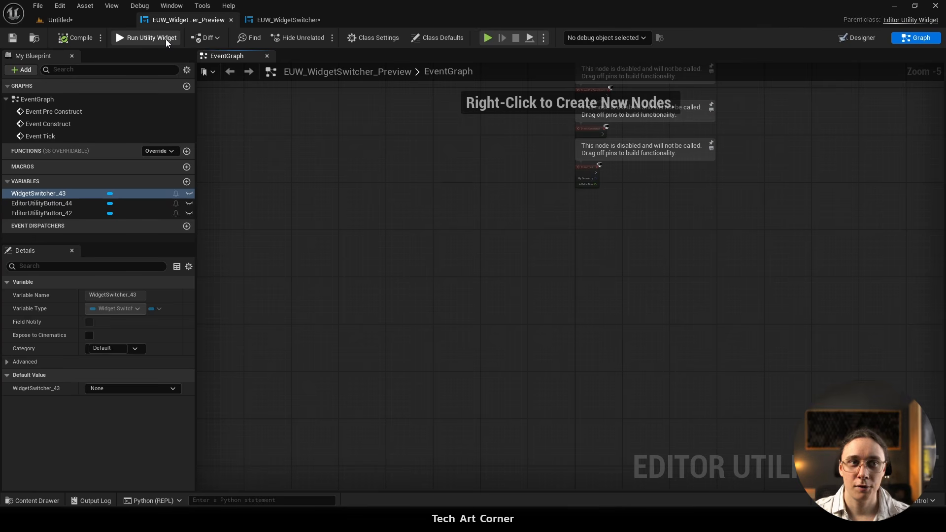
pyautogui.click(146, 38)
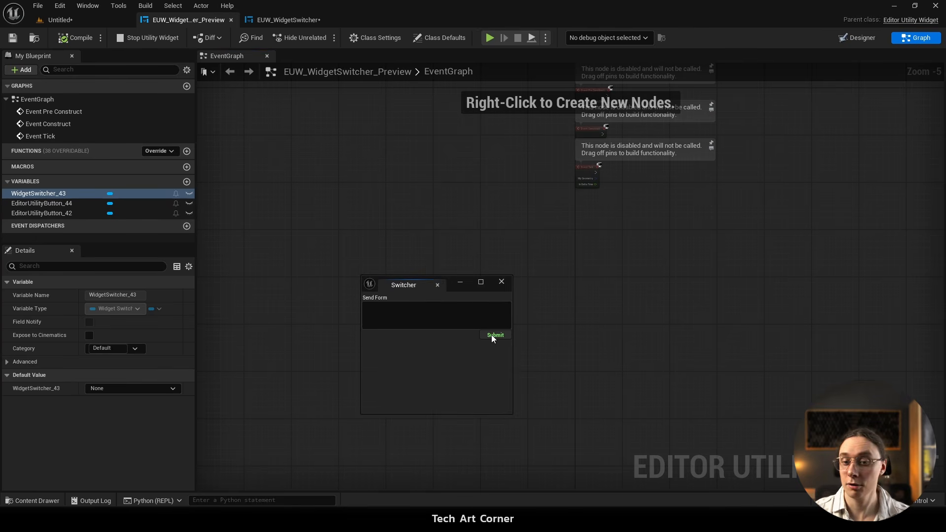
pyautogui.click(502, 283)
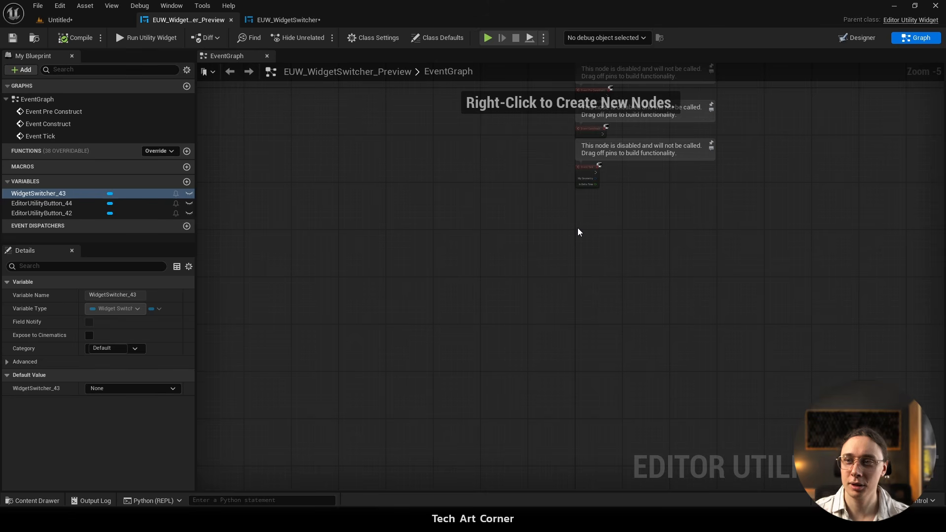
# Step: Add an On Clicked event for the Submit button in the first Vertical Box
pyautogui.click(857, 38)
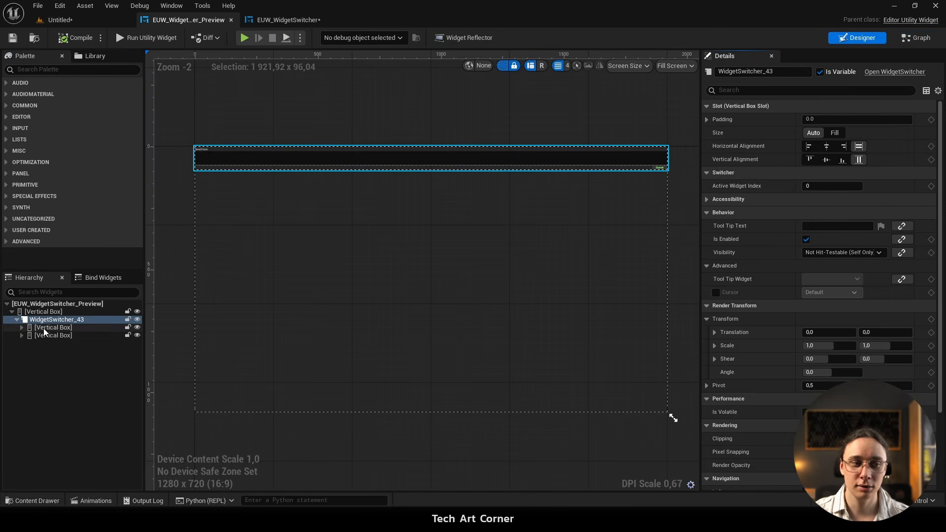
pyautogui.scroll(4, 650, 170)
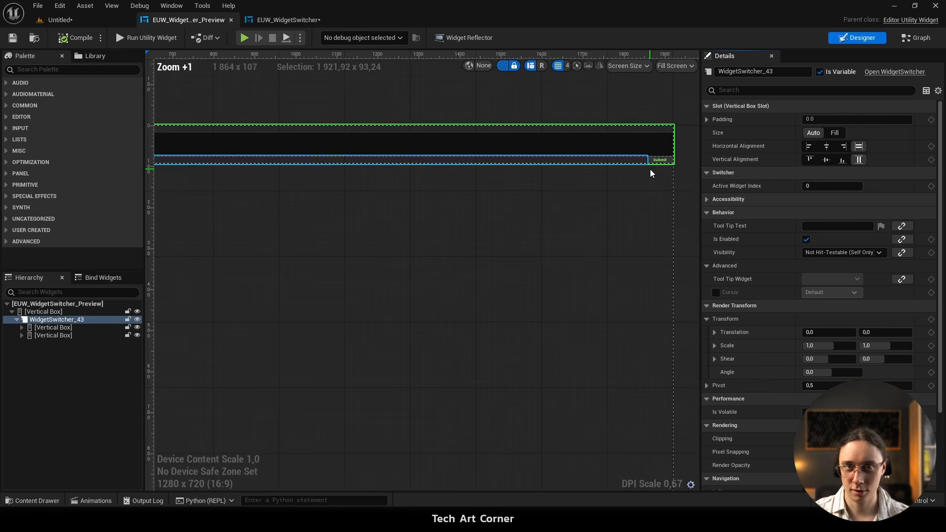
pyautogui.scroll(2, 553, 187)
pyautogui.click(551, 192)
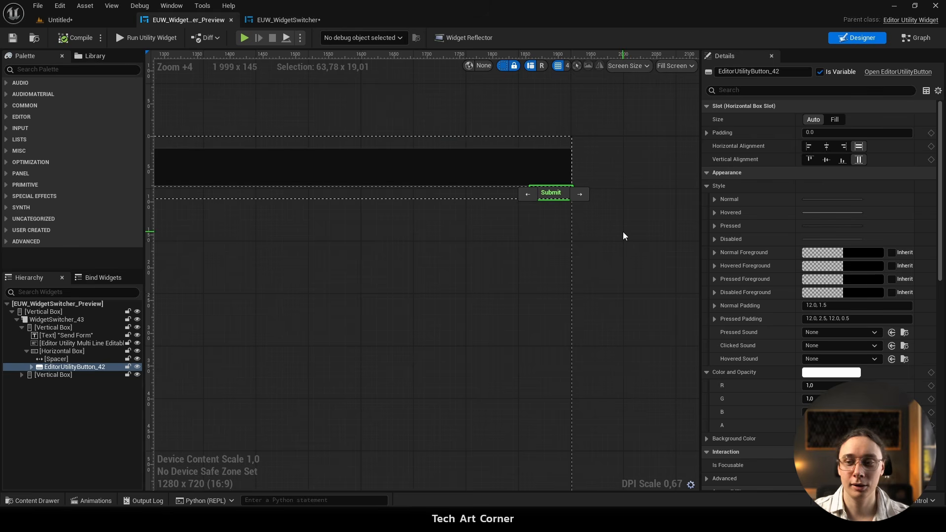
pyautogui.scroll(-5, 767, 266)
pyautogui.scroll(-5, 768, 266)
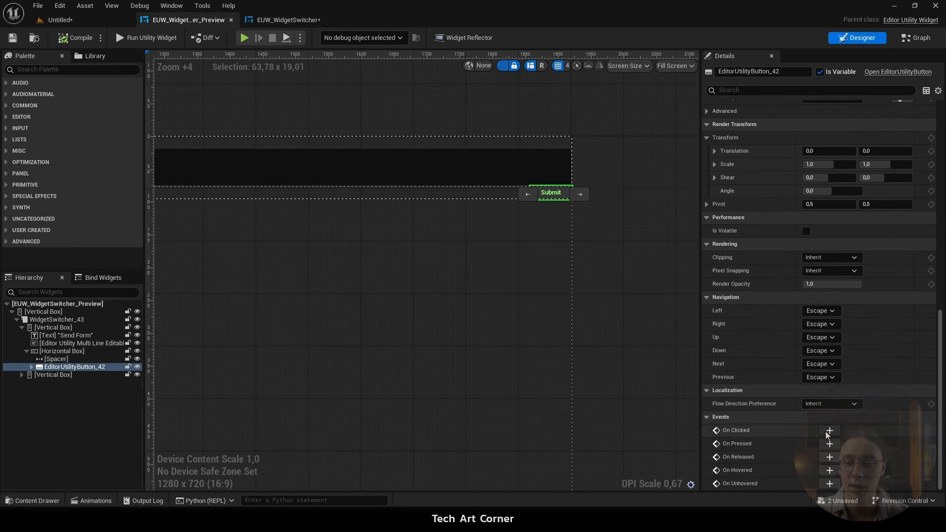
pyautogui.click(830, 431)
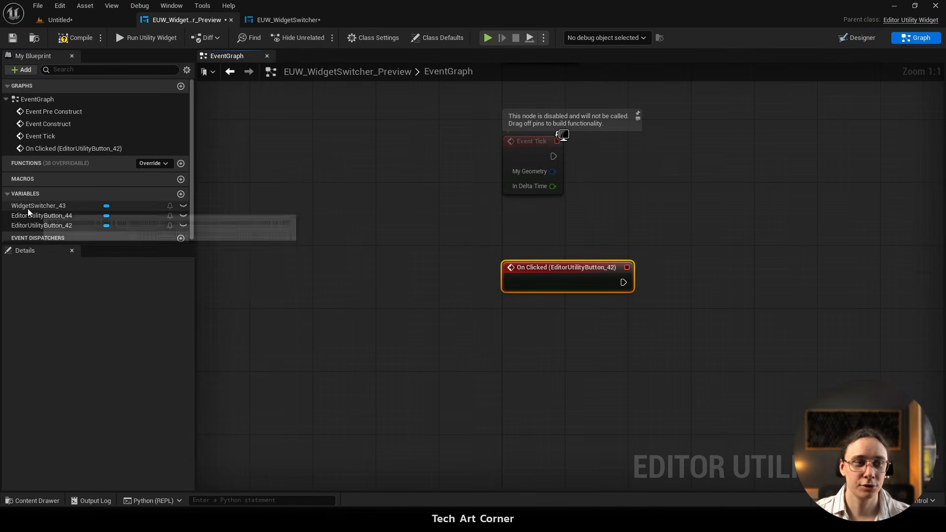
# Step: Add a WidgetSwitcher_43 reference near the On Clicked event and attach a Set Active Widget Index node to it
pyautogui.moveTo(40, 206); pyautogui.dragTo(665, 313)
pyautogui.click(688, 331)
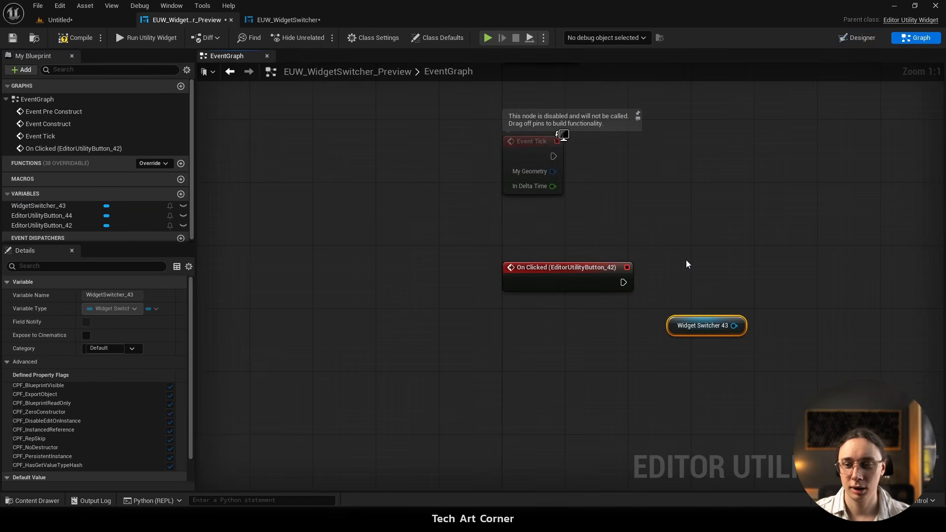
pyautogui.moveTo(665, 252); pyautogui.dragTo(518, 232, button='right')
pyautogui.moveTo(576, 307); pyautogui.dragTo(619, 292)
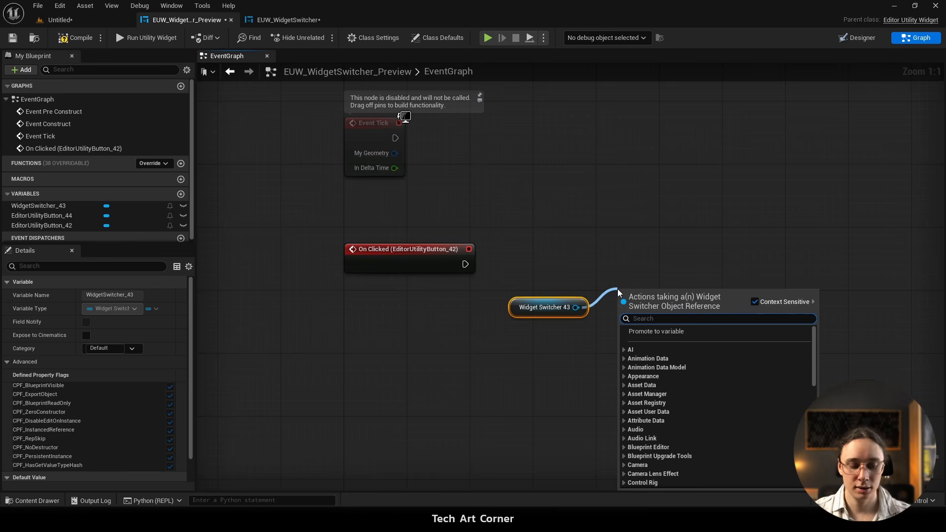
pyautogui.write('set active')
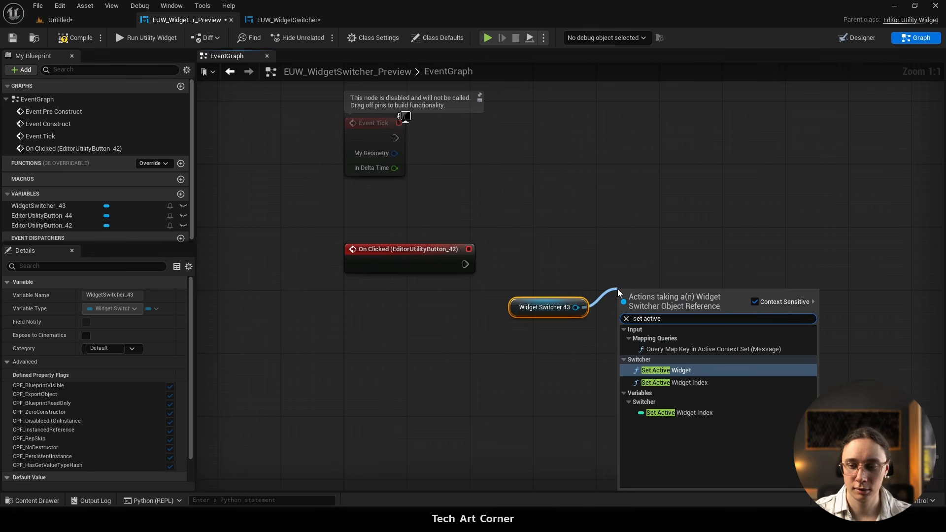
pyautogui.press('Down')
pyautogui.press('Return')
pyautogui.moveTo(618, 288); pyautogui.dragTo(616, 257)
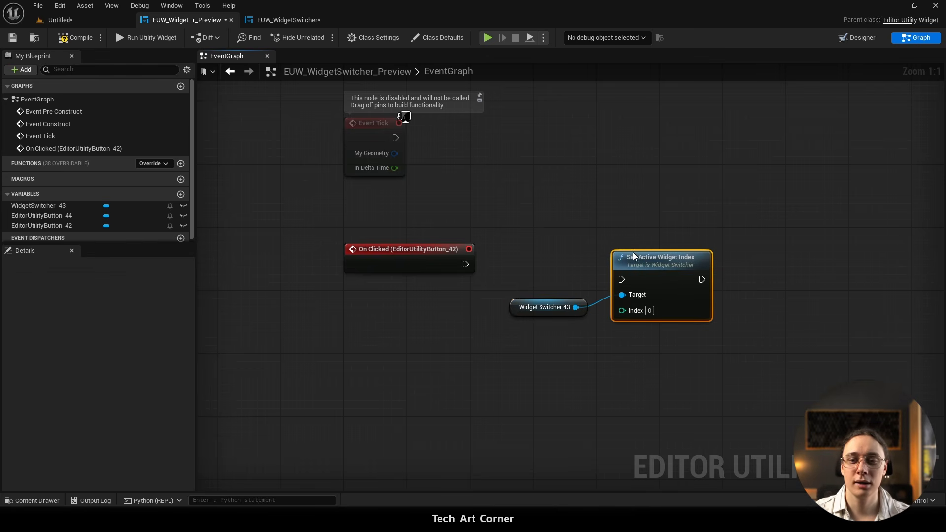
# Step: Set the Set Active Widget Index node's Index to 1, connect it to the Submit button's On Clicked event and align it
pyautogui.write('1')
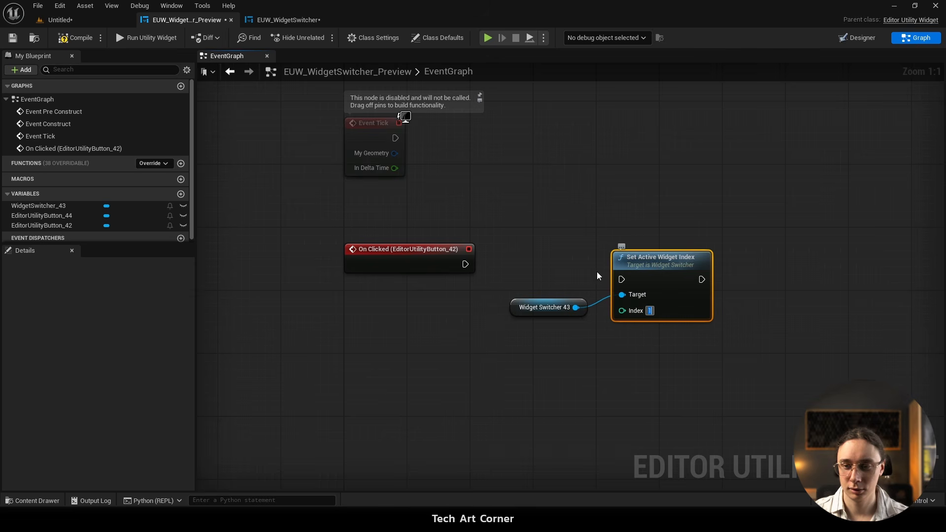
pyautogui.moveTo(622, 279); pyautogui.dragTo(465, 264)
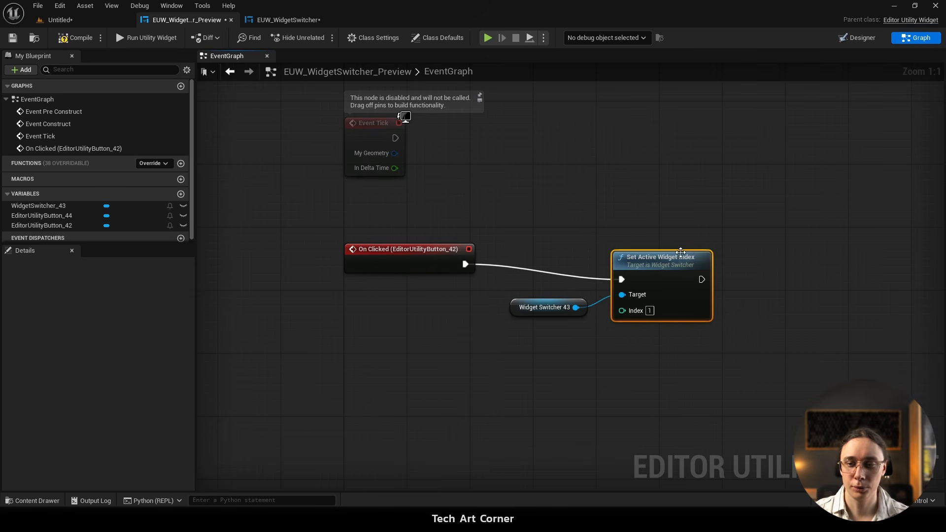
pyautogui.moveTo(692, 262); pyautogui.dragTo(693, 247)
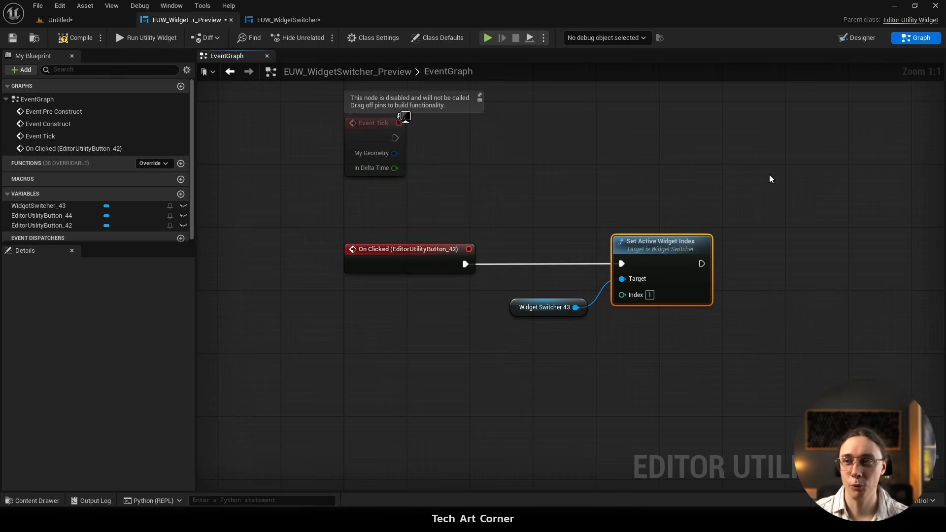
# Step: Return to the designer and preview the switcher's first and second Vertical Boxes in turn
pyautogui.click(862, 38)
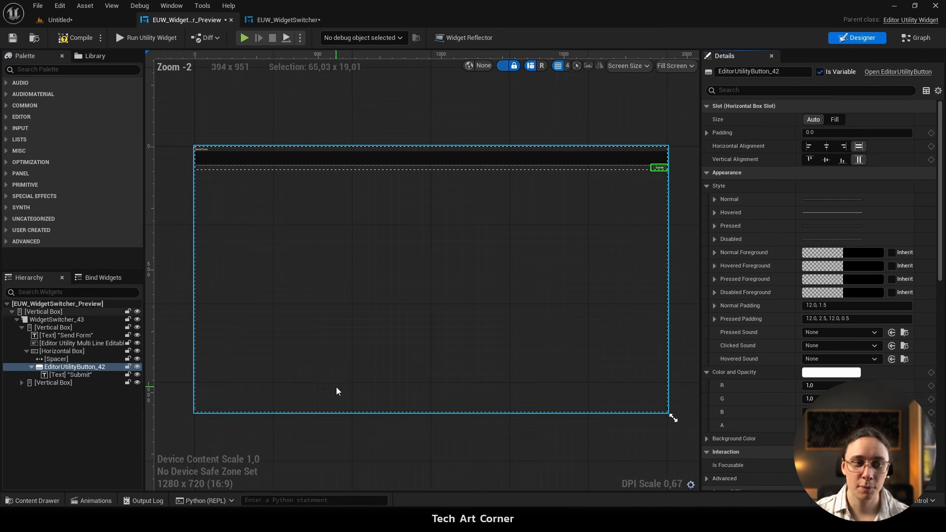
pyautogui.click(21, 327)
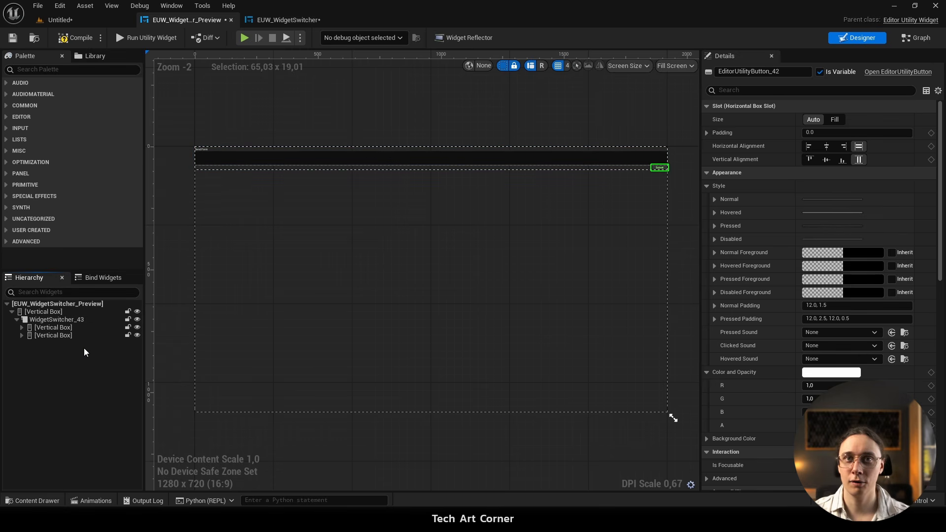
pyautogui.click(51, 329)
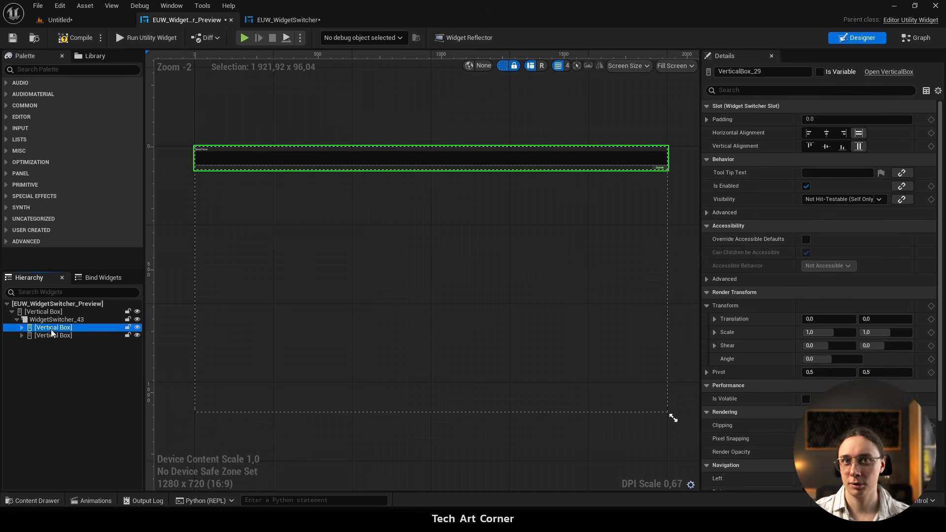
pyautogui.click(53, 336)
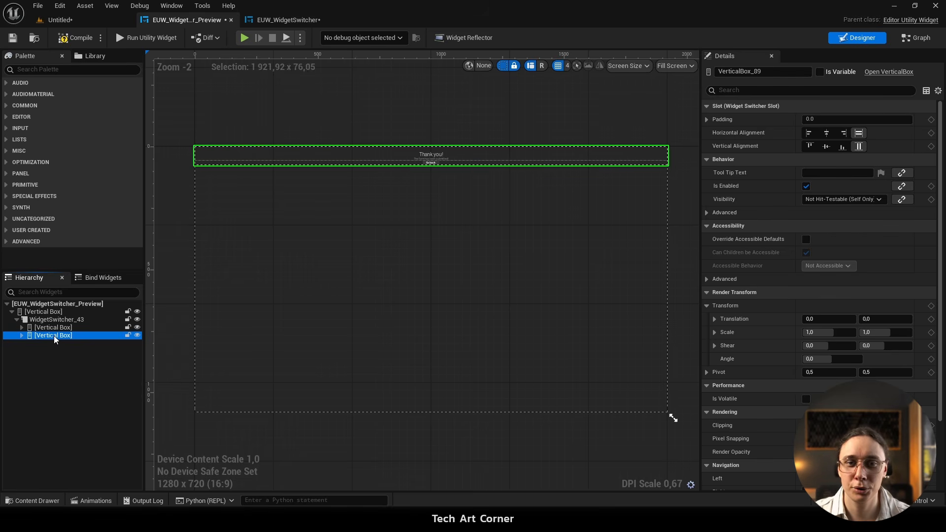
pyautogui.scroll(3, 418, 199)
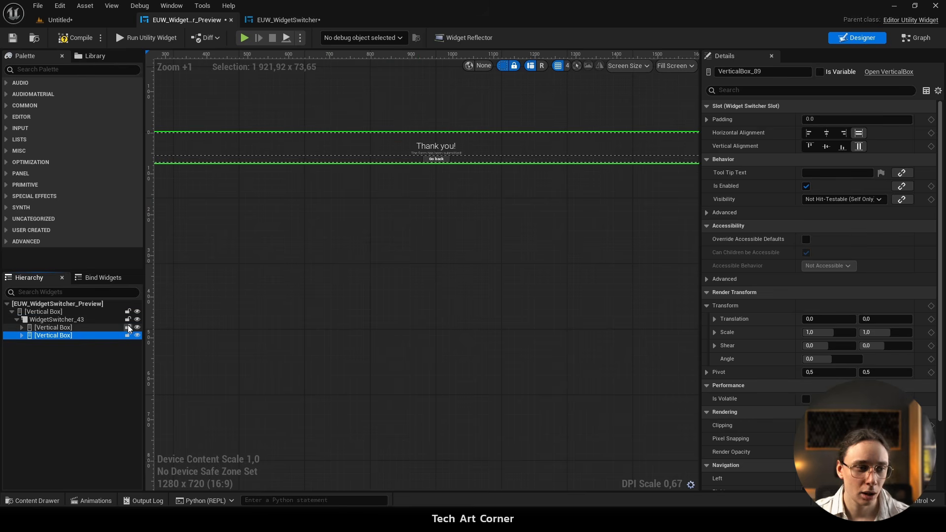
# Step: Add an On Clicked event for the Go back button in the switcher's second Vertical Box
pyautogui.click(95, 328)
pyautogui.moveTo(562, 225); pyautogui.dragTo(471, 218, button='right')
pyautogui.click(102, 335)
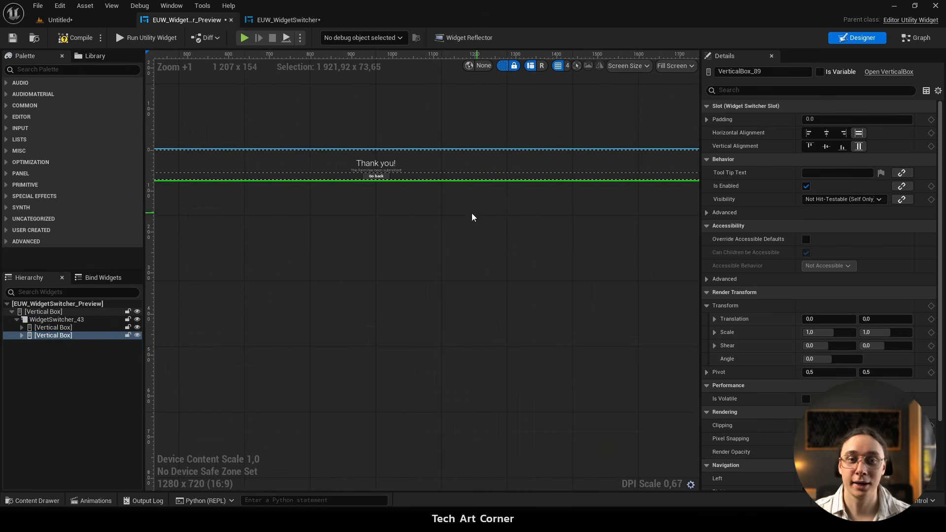
pyautogui.click(390, 177)
pyautogui.scroll(-5, 871, 319)
pyautogui.scroll(-8, 871, 319)
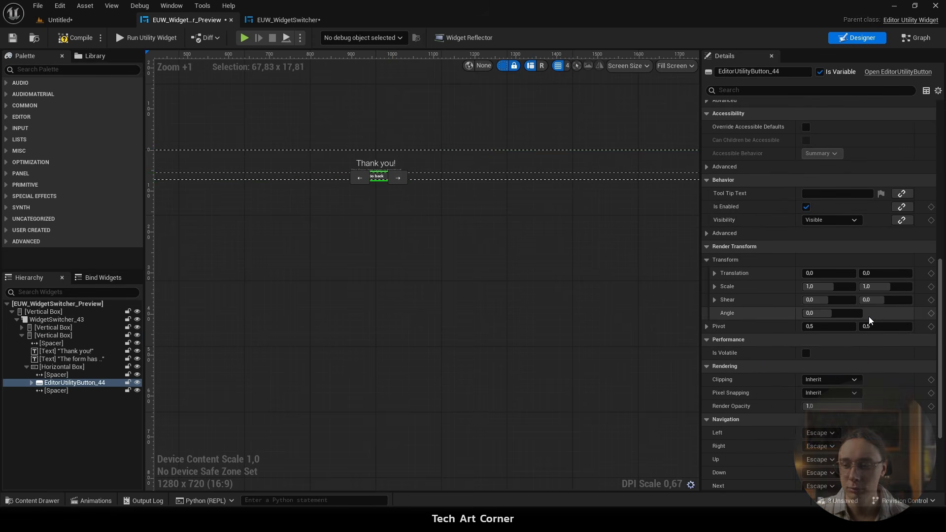
pyautogui.click(829, 430)
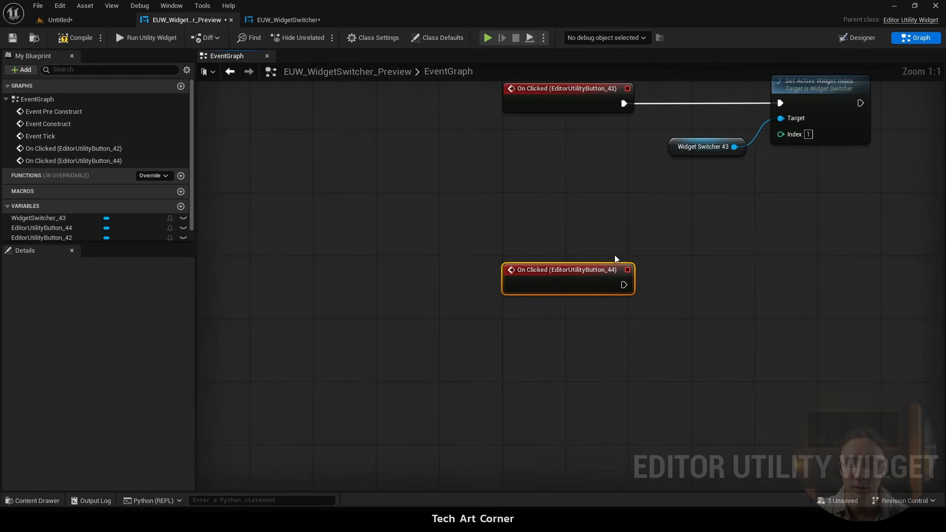
# Step: Duplicate the Widget Switcher 43 reference with its Set Active Widget Index node and place the copies near the Go back button's On Clicked event
pyautogui.moveTo(725, 233); pyautogui.dragTo(554, 119)
pyautogui.click(581, 312)
pyautogui.hotkey('ctrl', 'v')
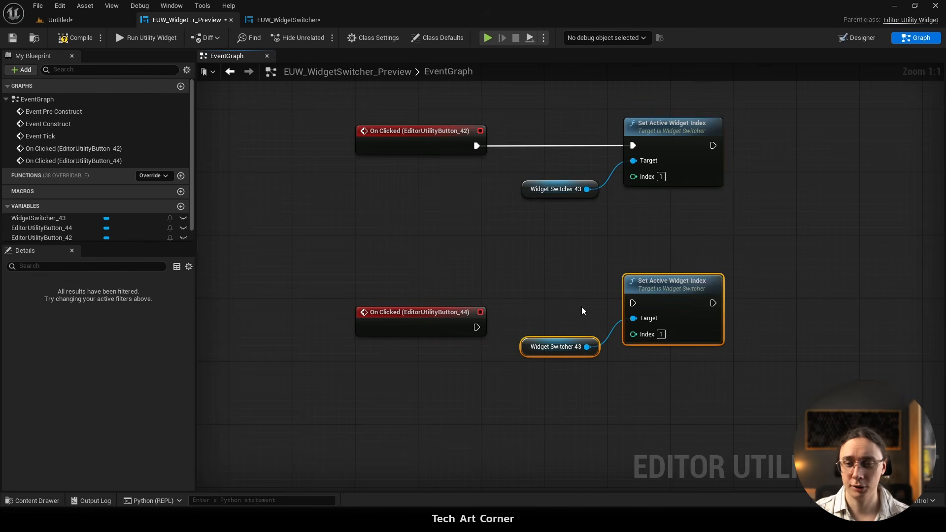
pyautogui.moveTo(677, 289); pyautogui.dragTo(677, 337)
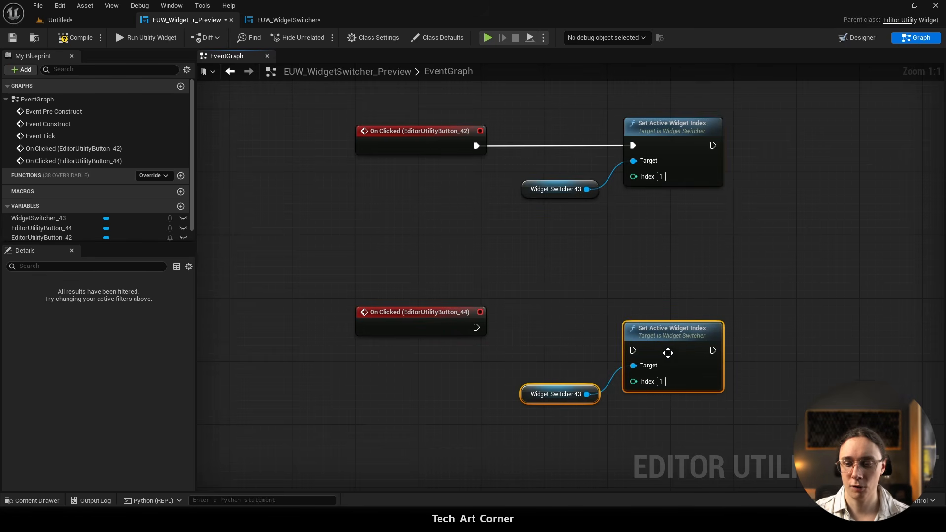
# Step: Set the copied Set Active Widget Index node's Index to 0, connect it to the Go back button's On Clicked event and align the nodes
pyautogui.click(661, 381)
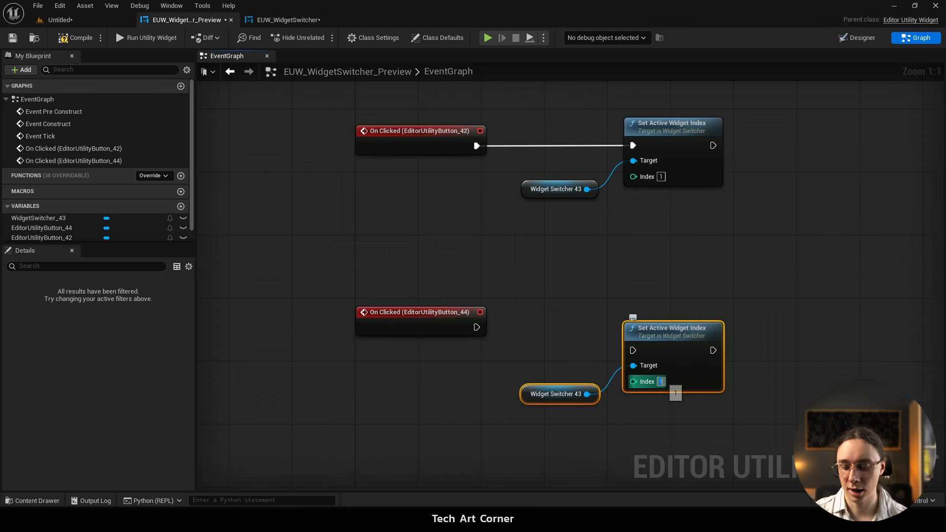
pyautogui.write('0')
pyautogui.click(606, 337)
pyautogui.moveTo(632, 350); pyautogui.dragTo(477, 328)
pyautogui.moveTo(497, 388); pyautogui.dragTo(698, 298)
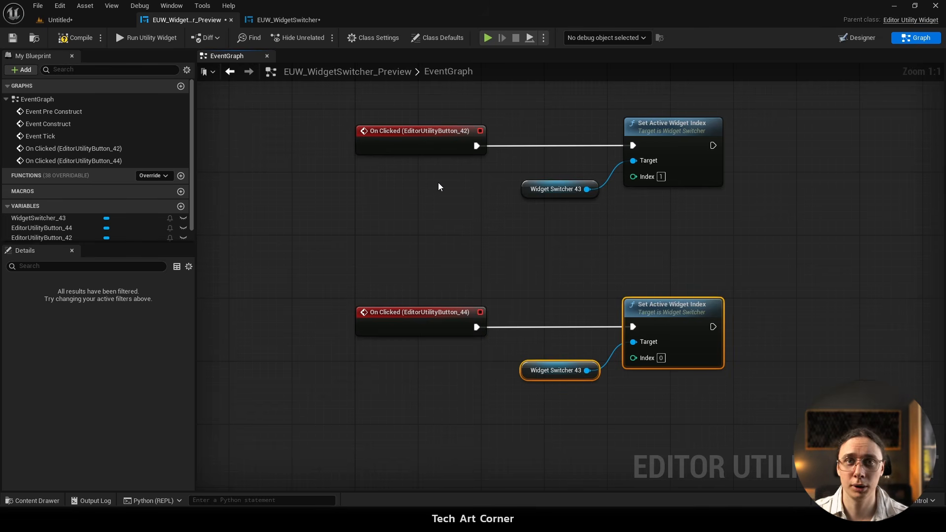
# Step: Save and compile the widget blueprint and run the utility widget to test its Submit and Go back buttons
pyautogui.click(11, 38)
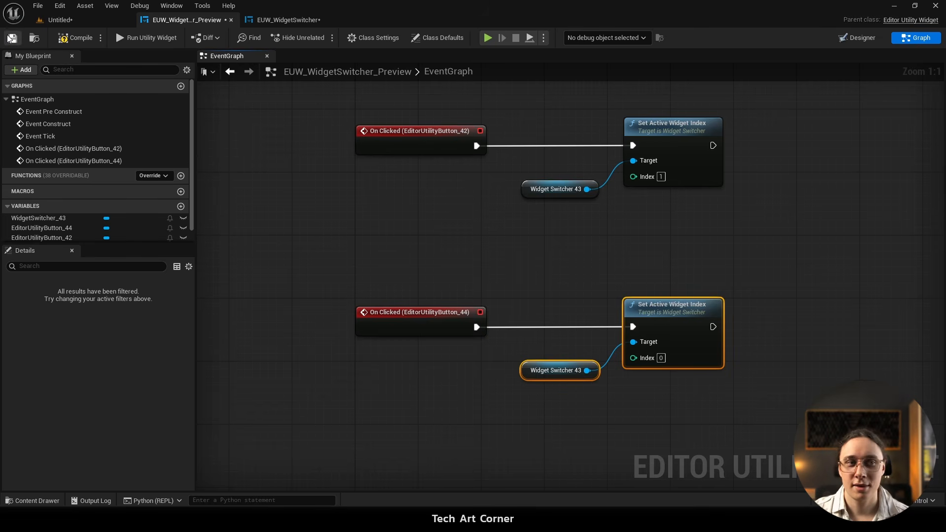
pyautogui.click(75, 38)
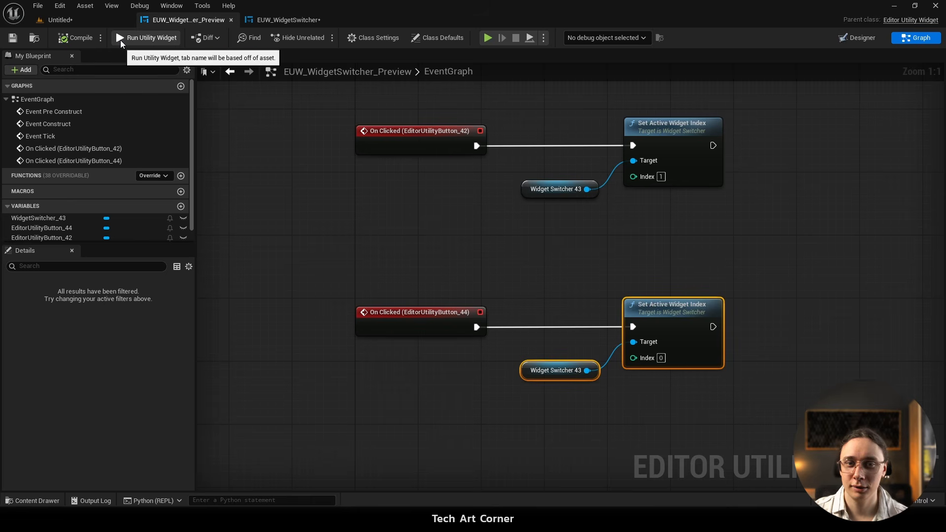
pyautogui.click(120, 40)
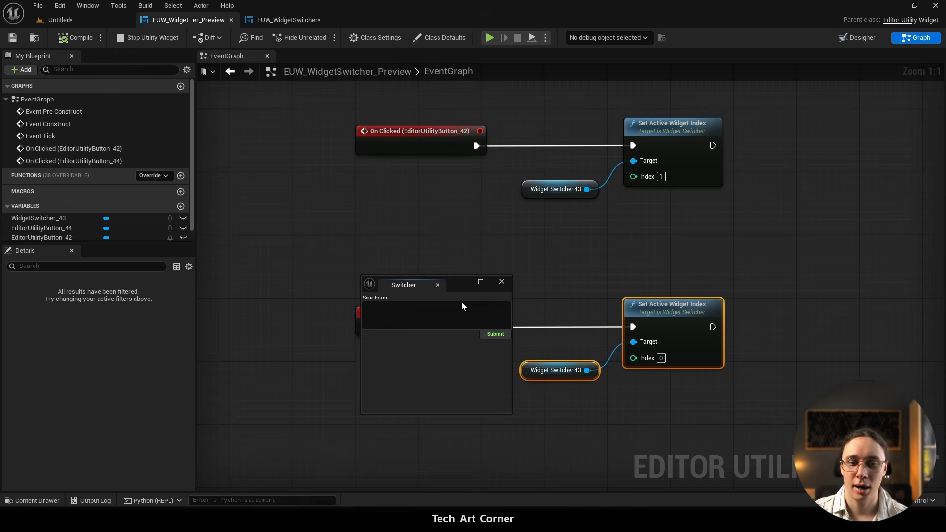
pyautogui.click(498, 335)
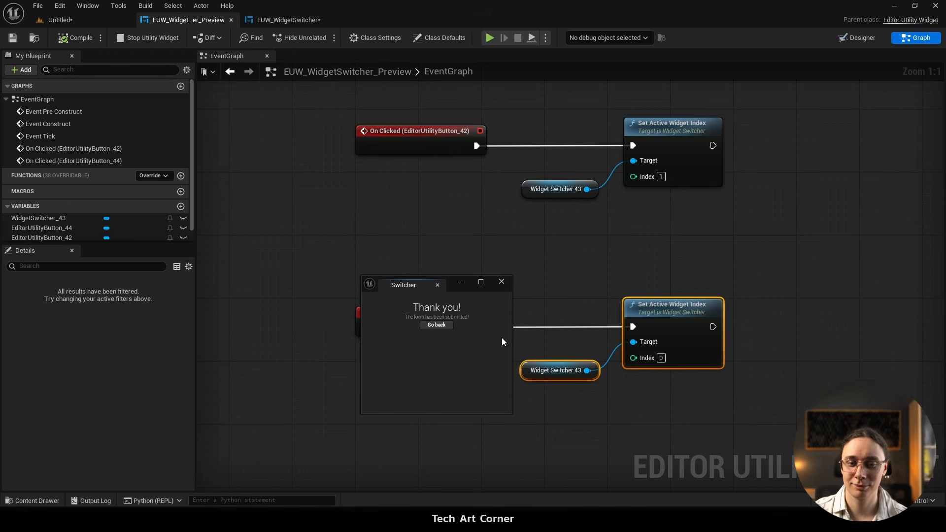
pyautogui.click(445, 326)
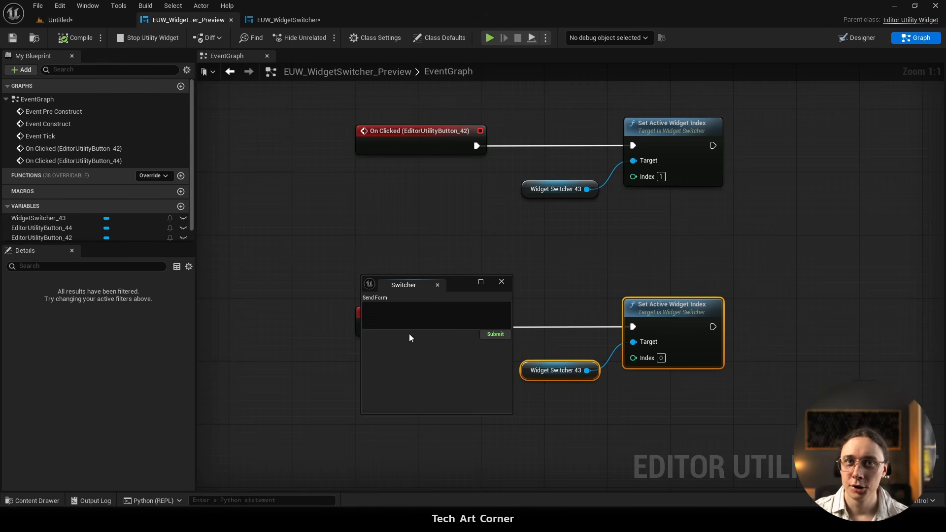